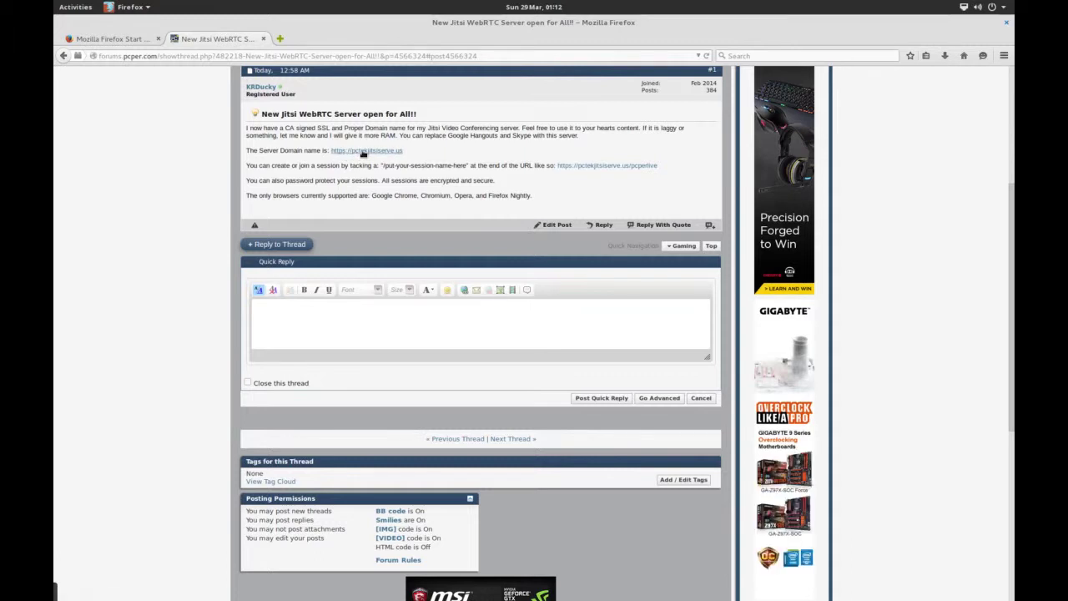
- Copy the Jitsi server link's address in Firefox and bring up the overview of open windows
right_click(363, 153)
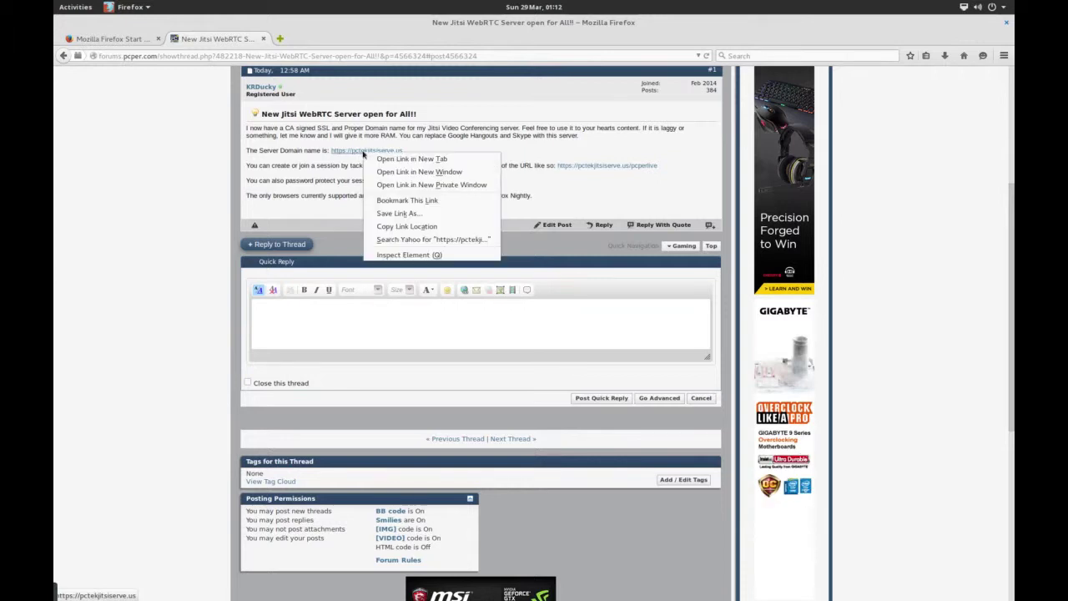
left_click(398, 225)
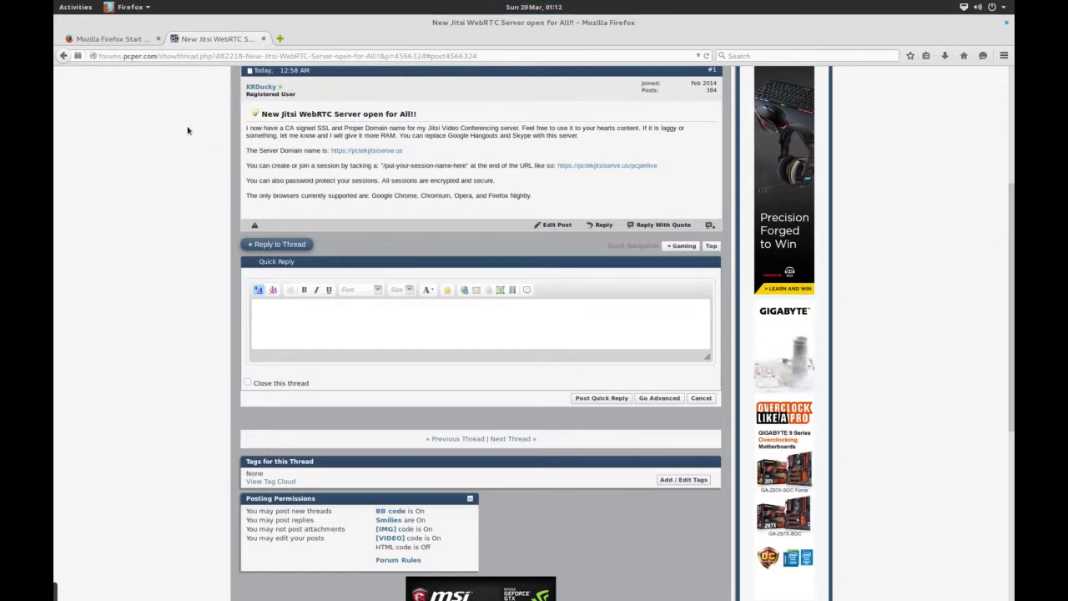
key("super")
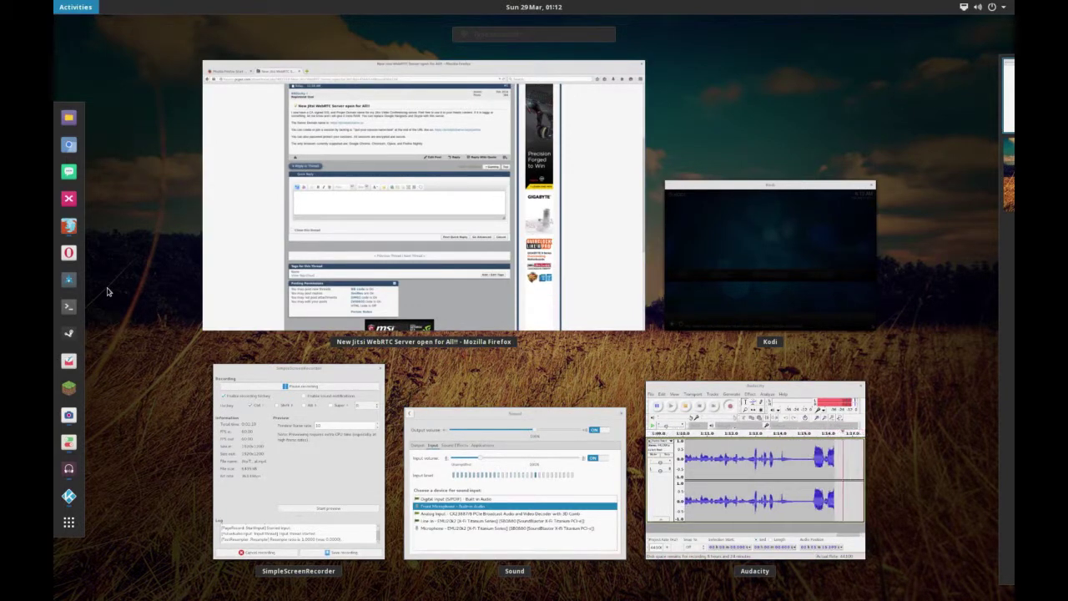
left_click(68, 145)
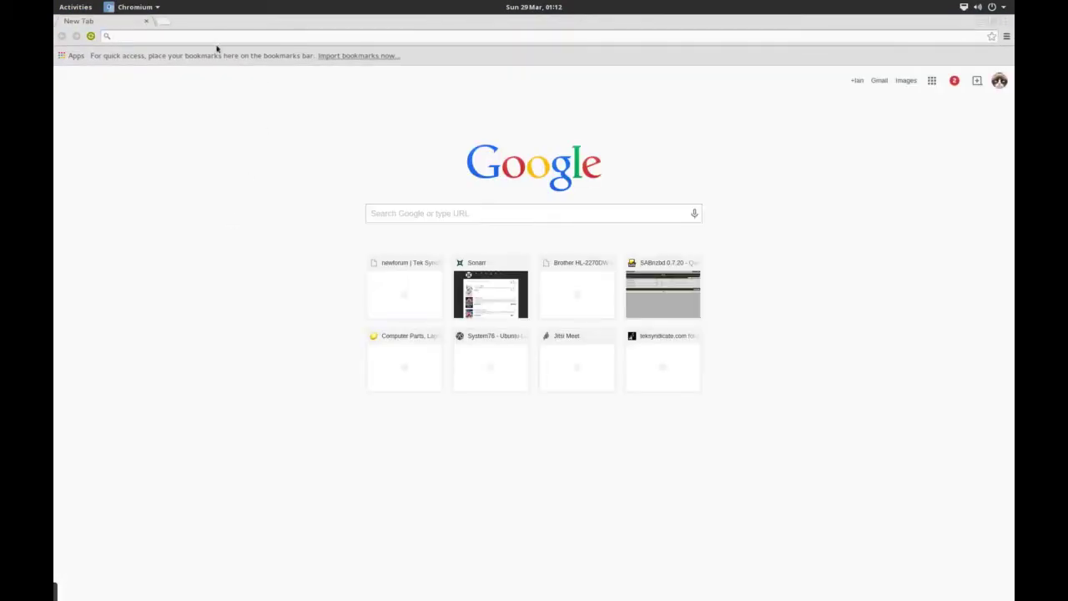
right_click(211, 37)
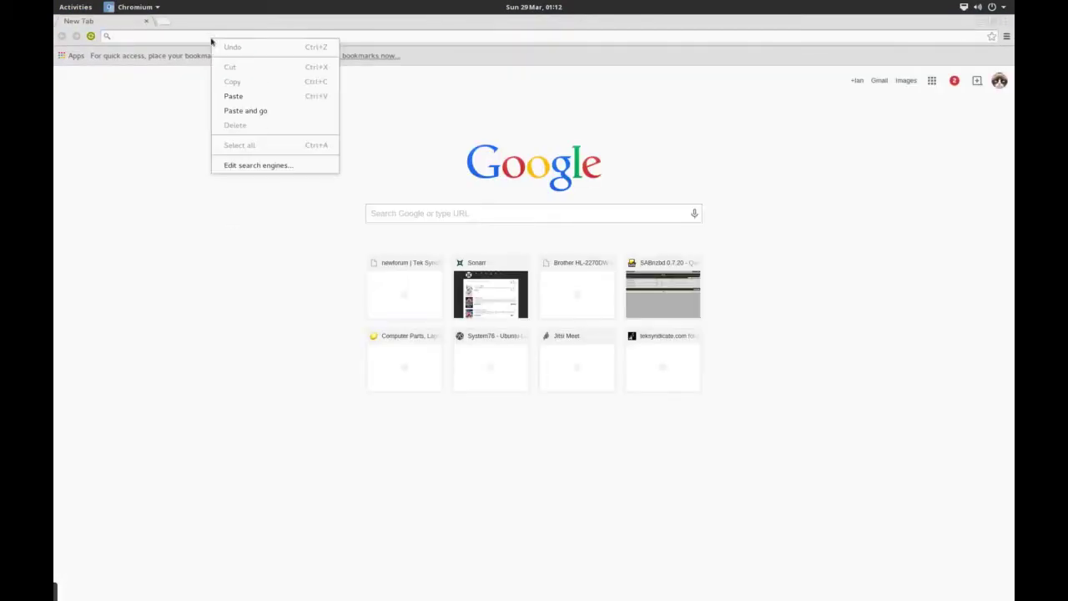
left_click(236, 96)
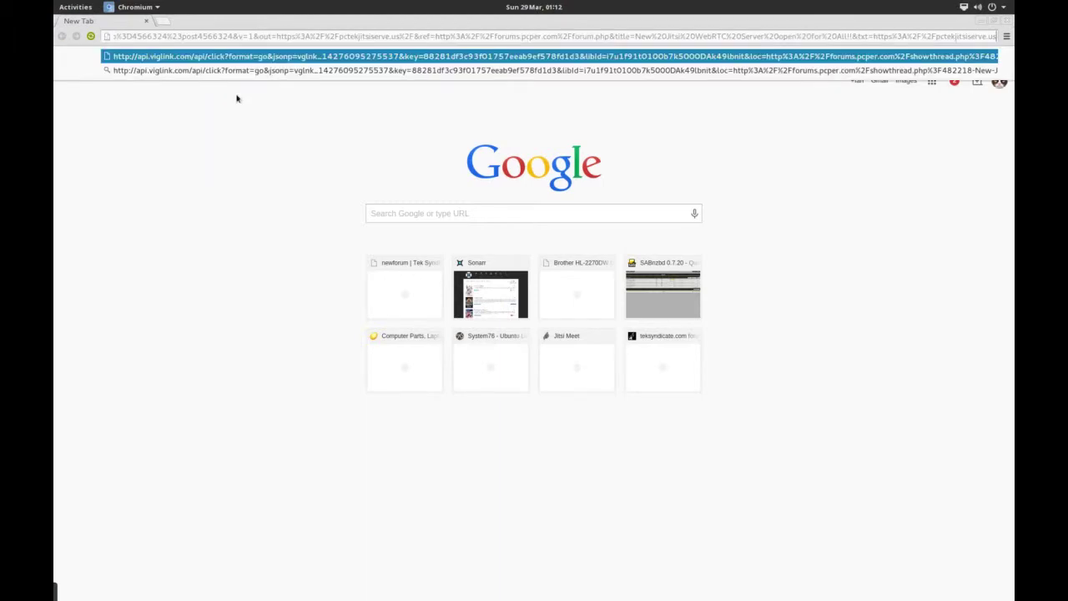
triple_click(360, 38)
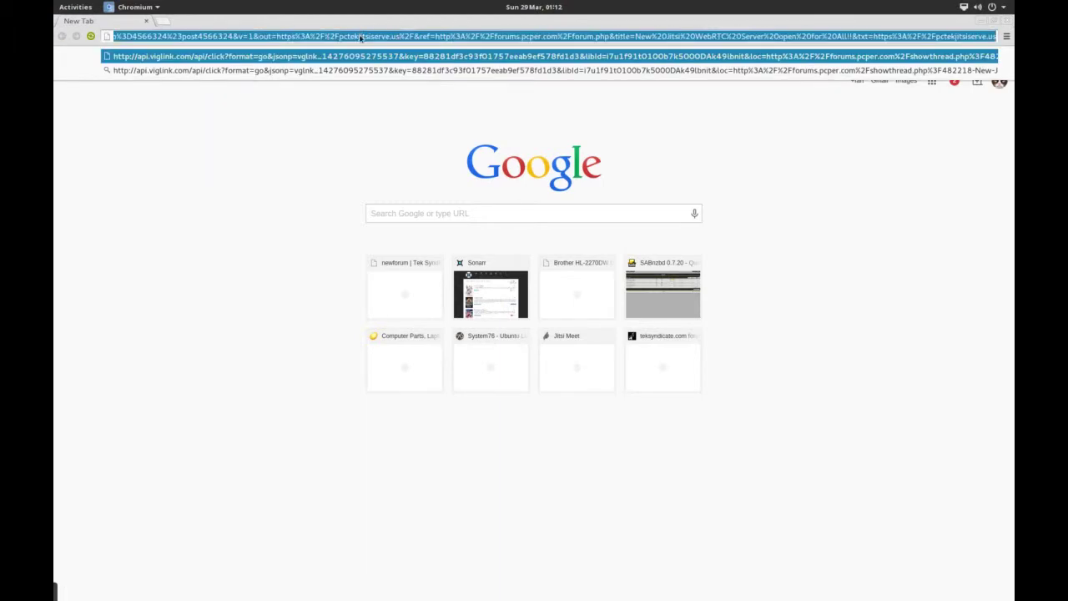
type("https")
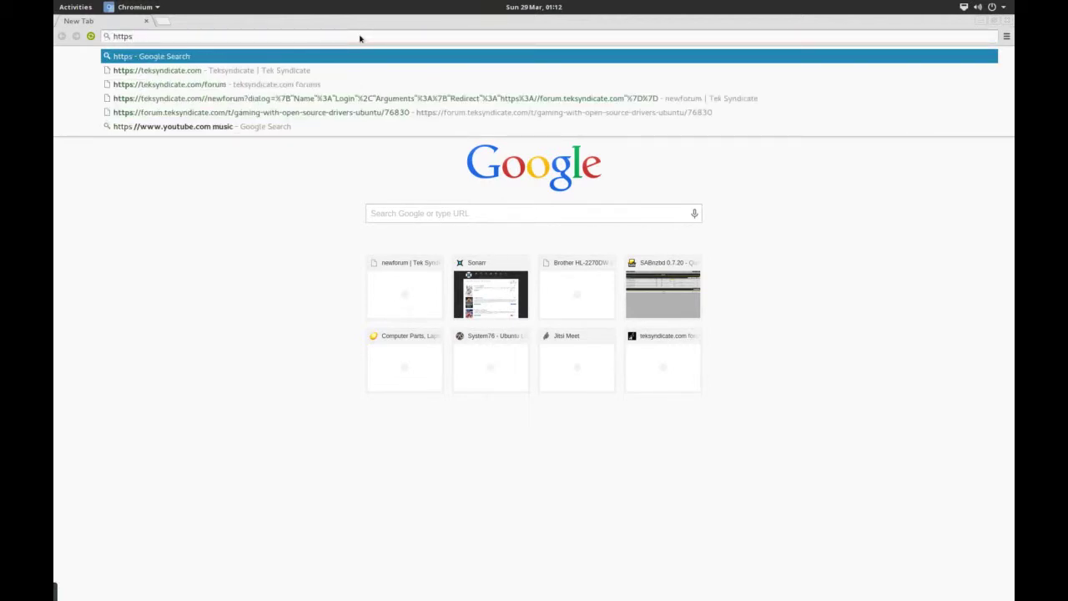
type("://")
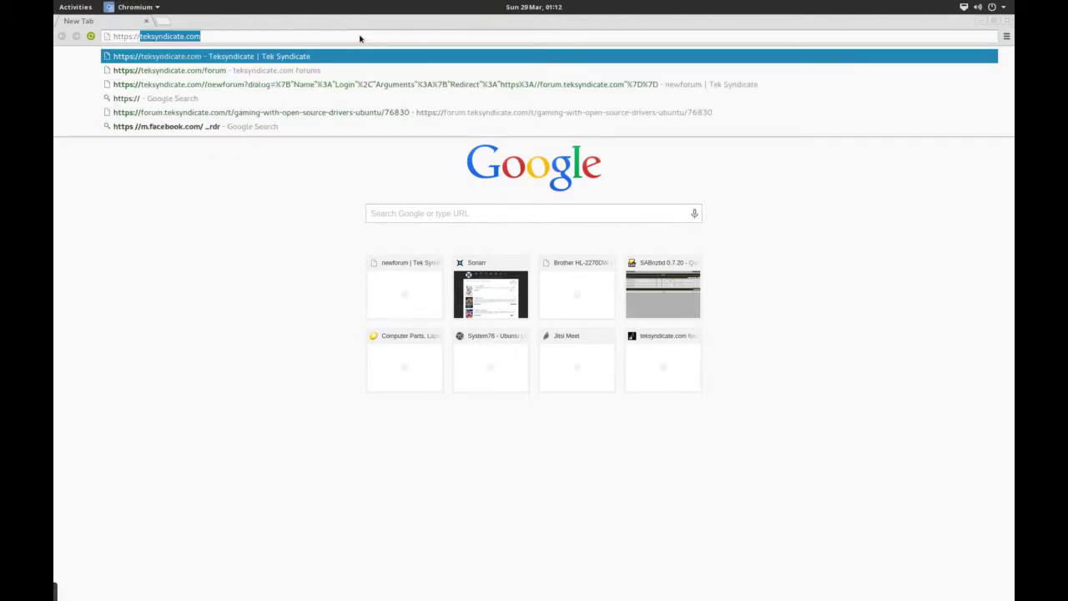
type("pc")
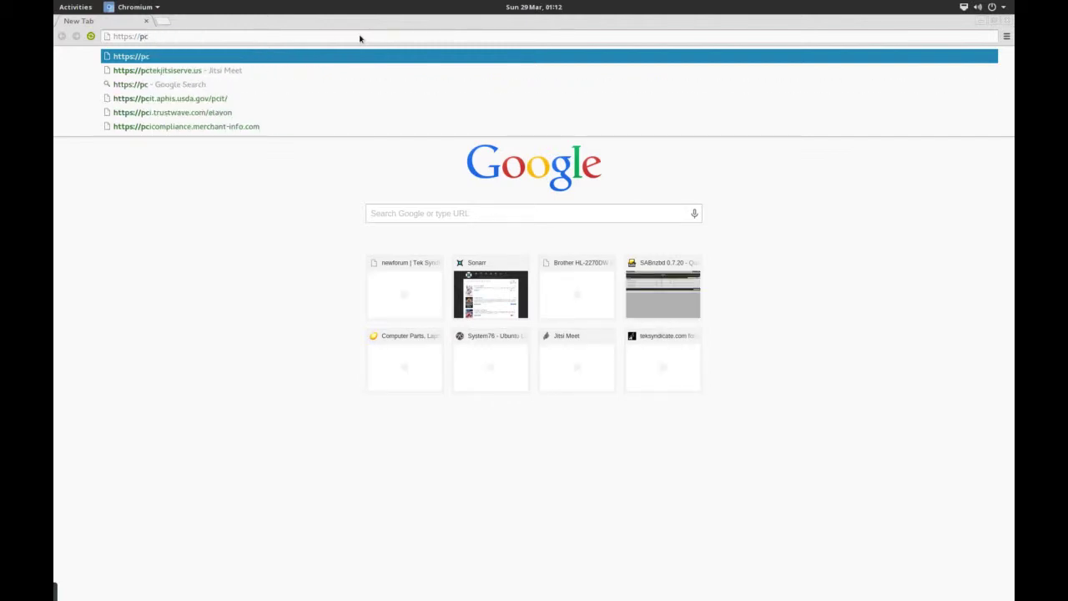
key("Down")
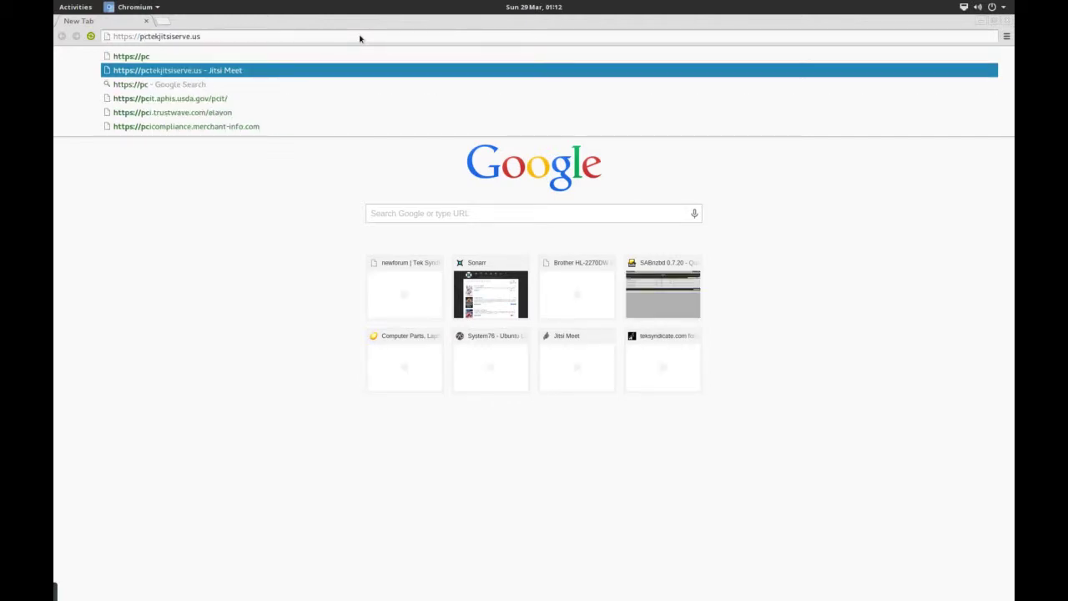
key("Return")
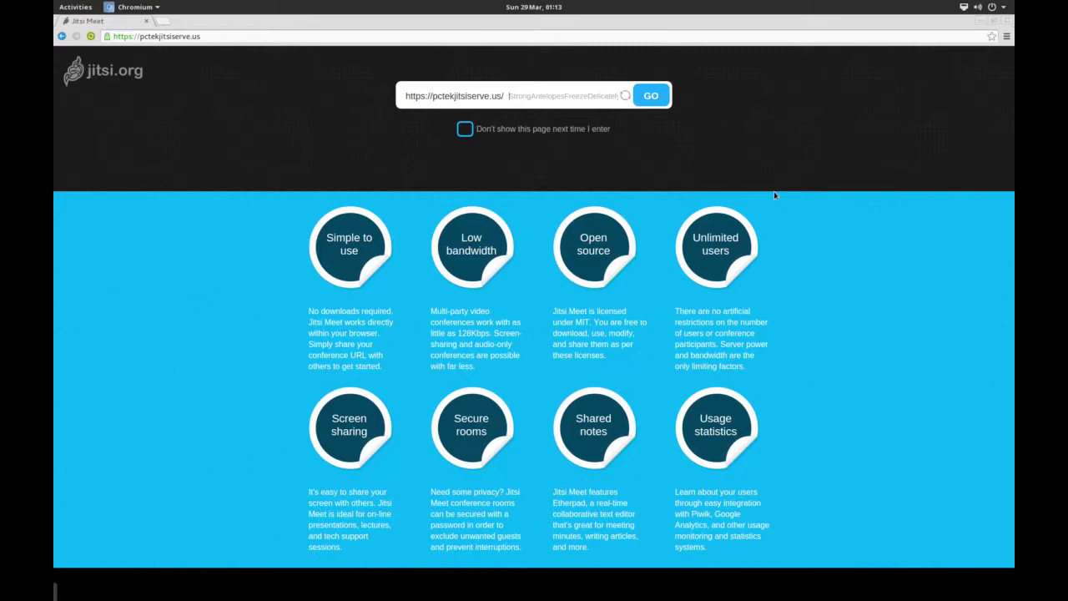
- Enter the room name JitsiTest and join the conference
type("JitsiTest")
left_click(652, 98)
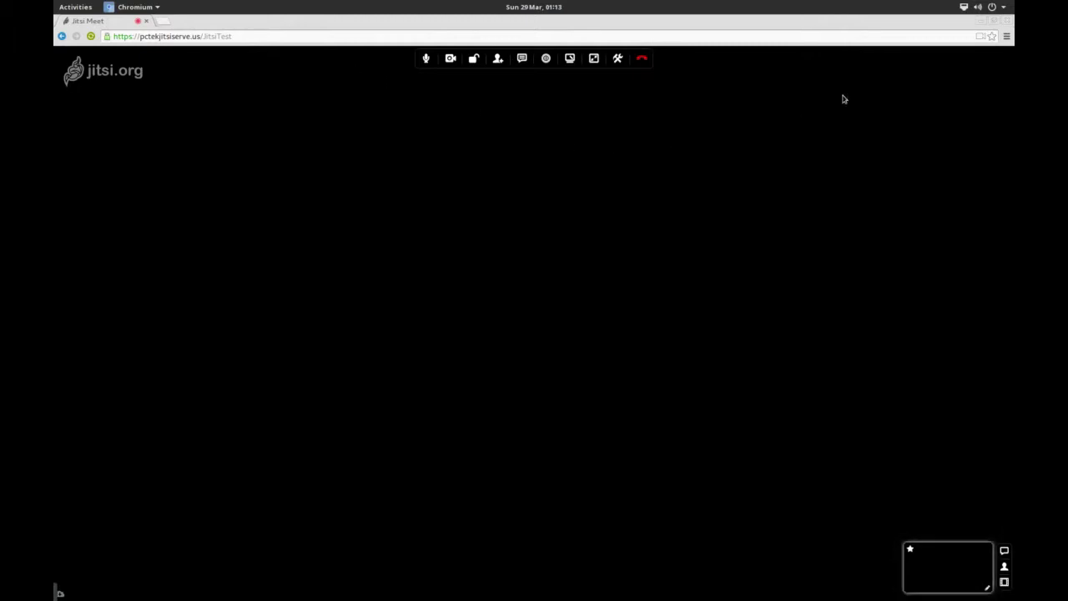
left_click(982, 37)
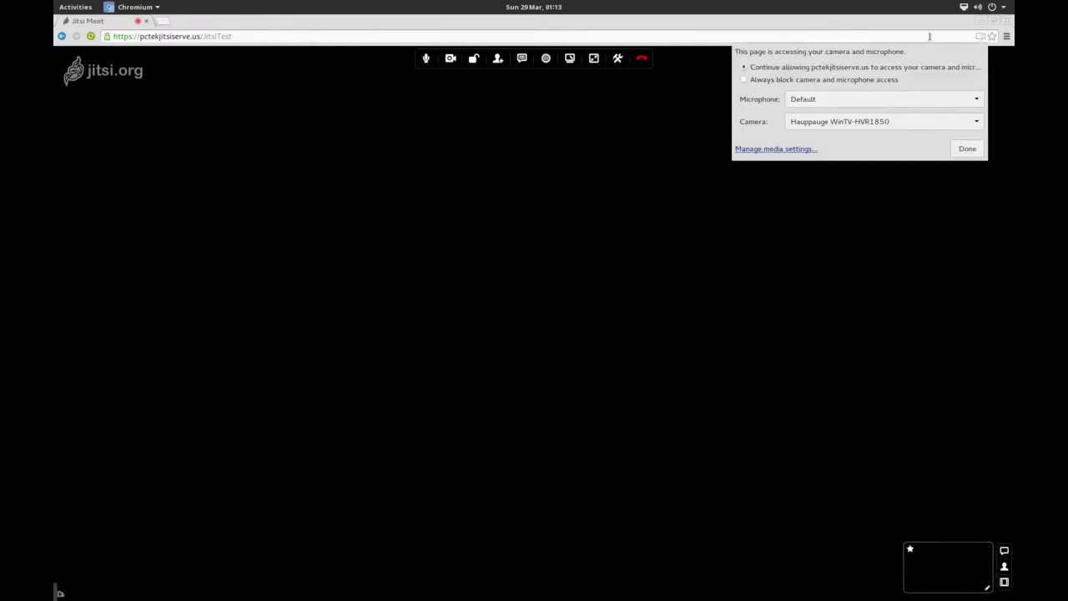
left_click(853, 124)
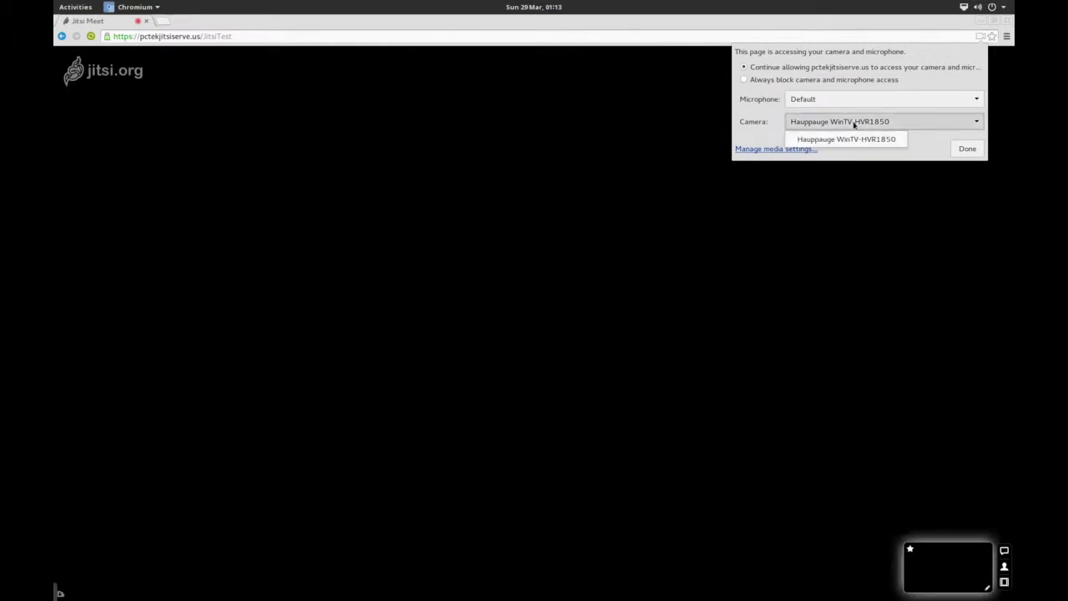
left_click(920, 142)
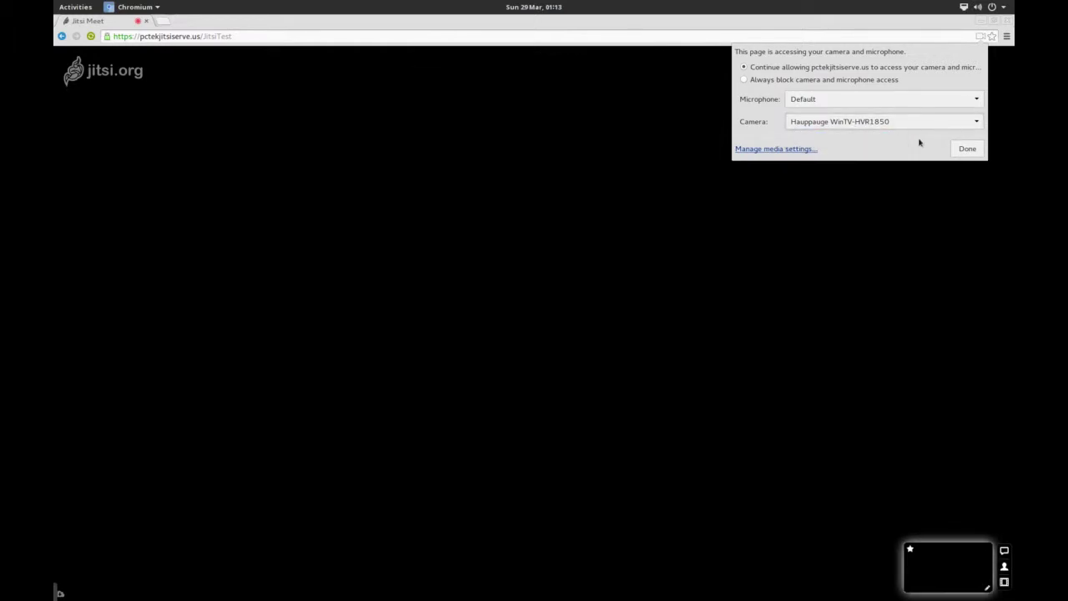
left_click(839, 96)
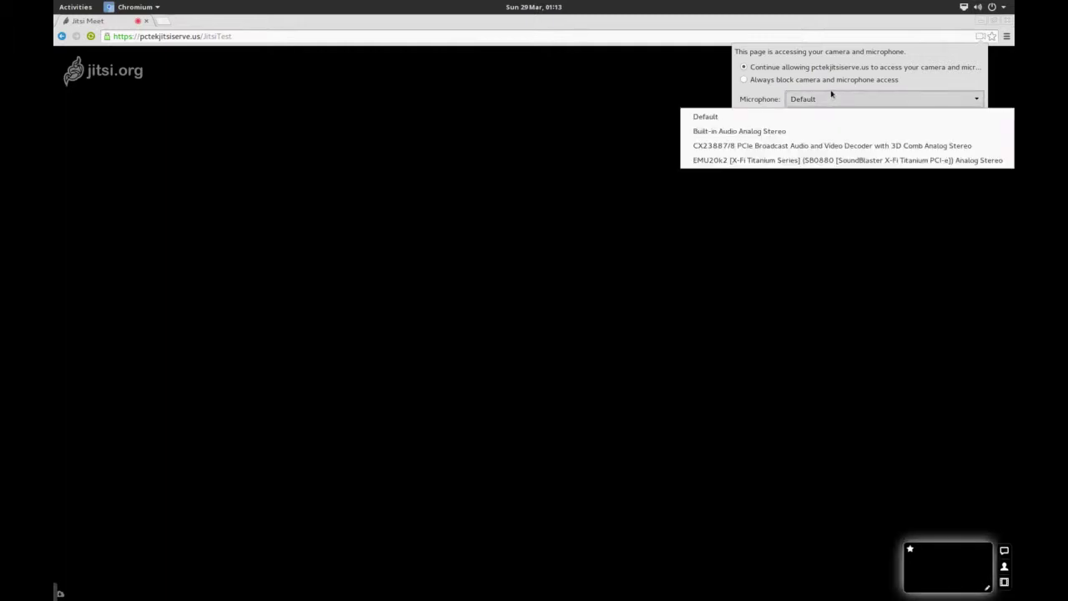
left_click(827, 98)
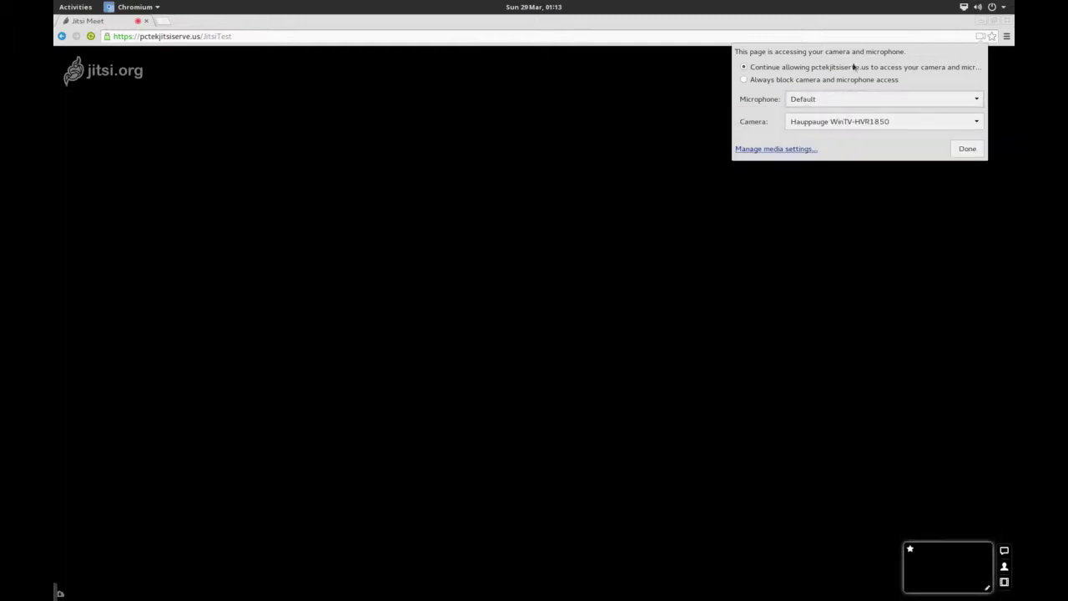
left_click(960, 146)
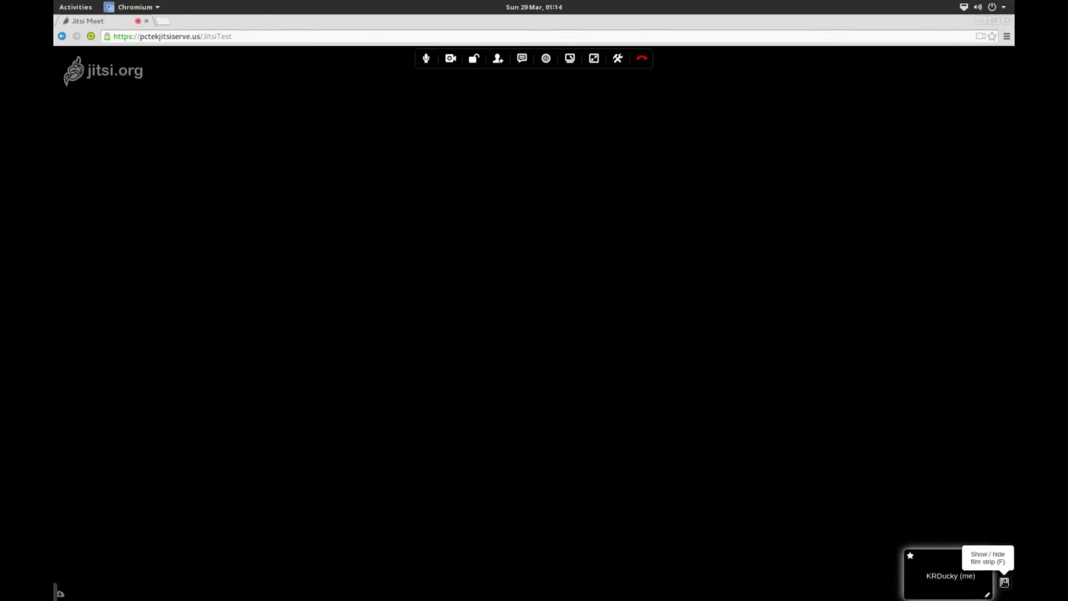
- Glance at the contact list, then send 'hi this is a test' in the room chat
left_click(1004, 566)
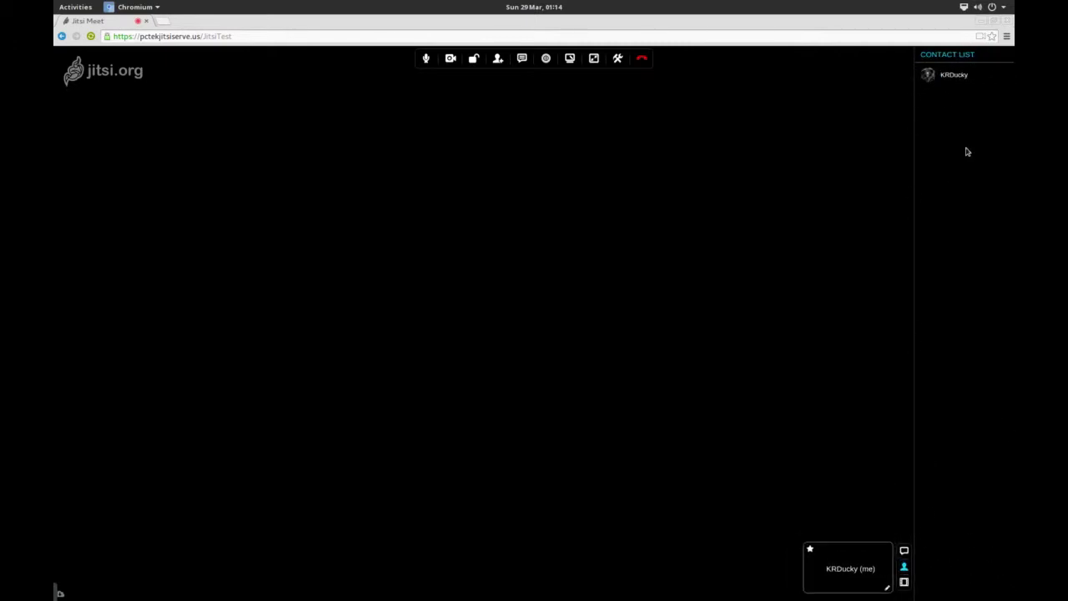
left_click(904, 566)
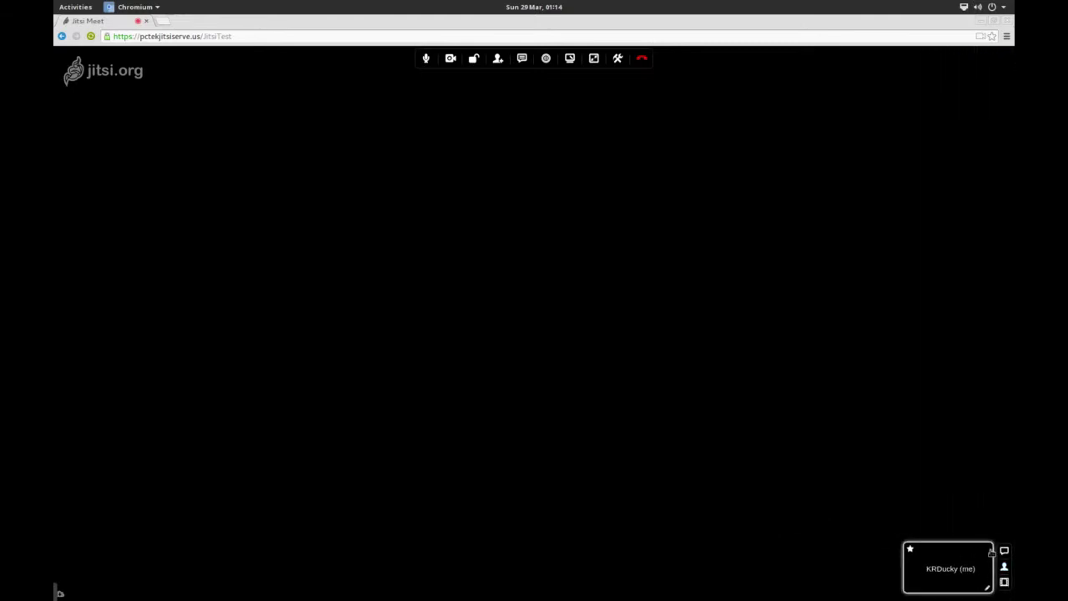
left_click(1004, 551)
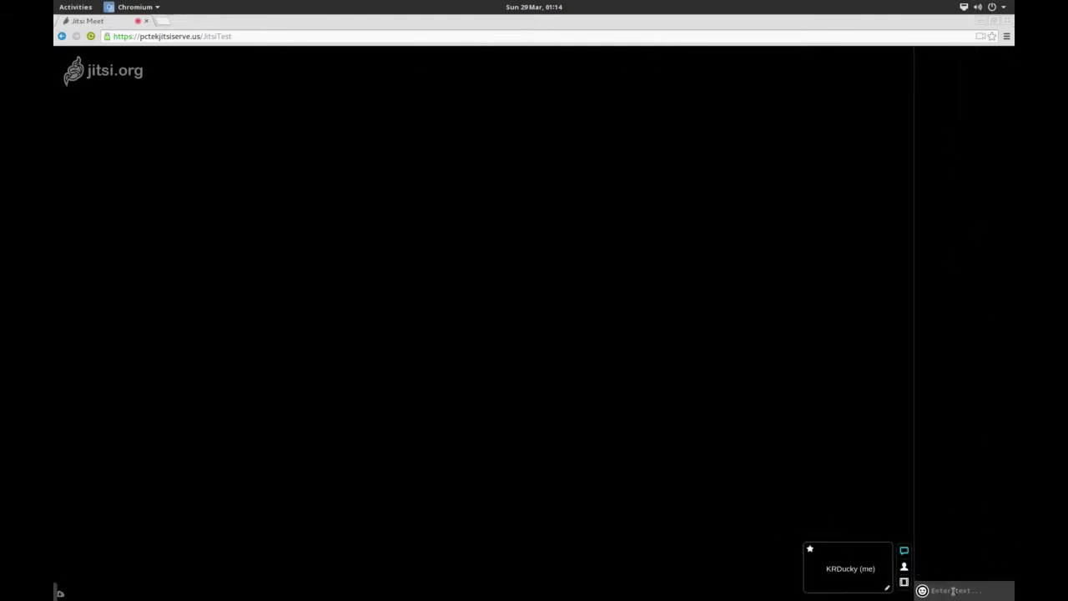
type("hi this is a test")
key("Return")
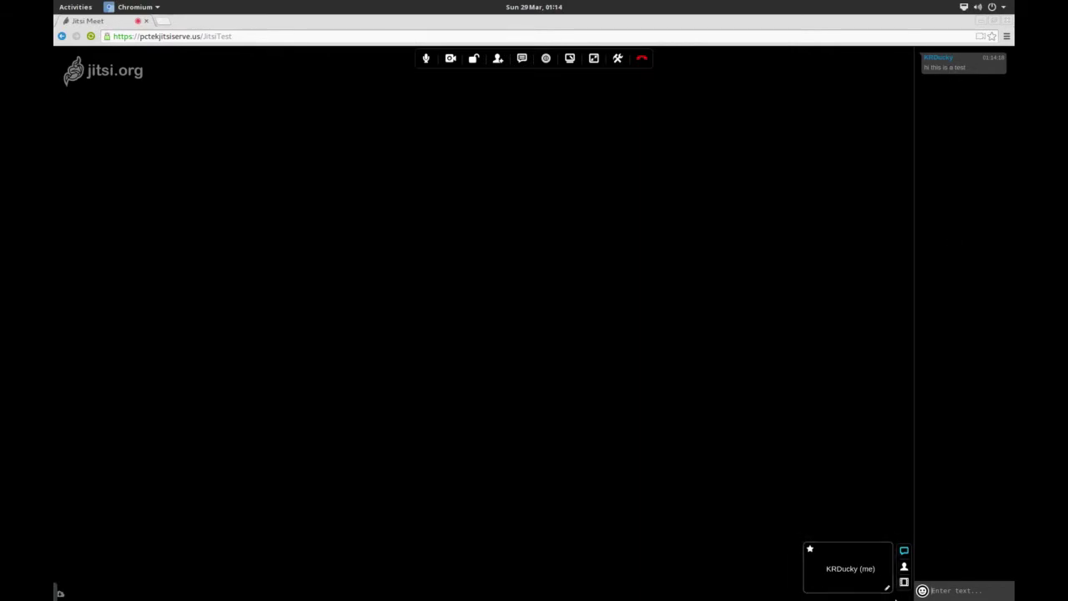
left_click(905, 553)
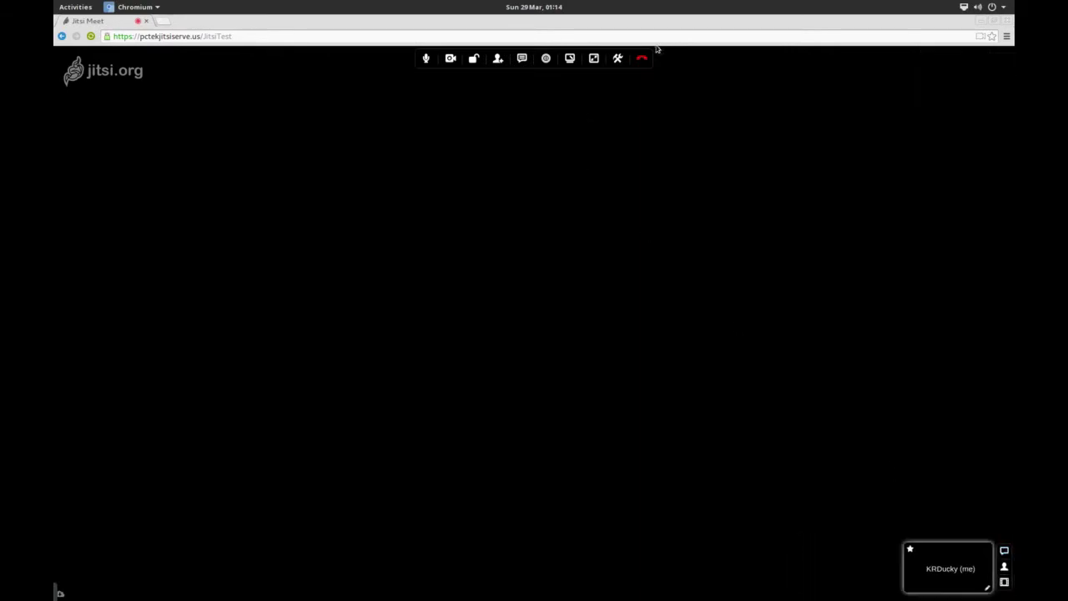
- Show and then hide the meeting settings panel
left_click(618, 59)
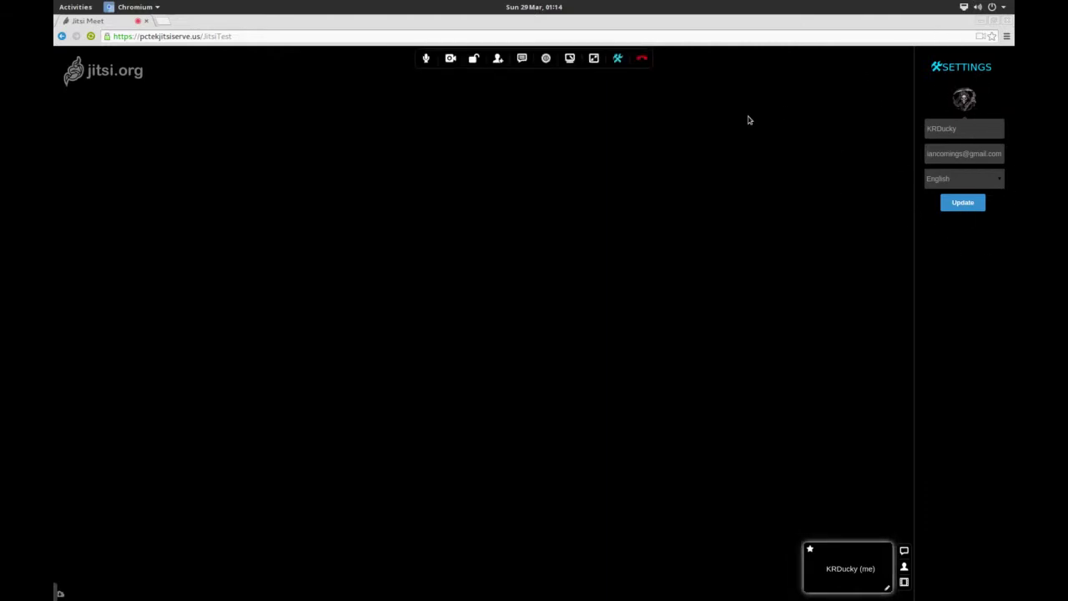
left_click(619, 59)
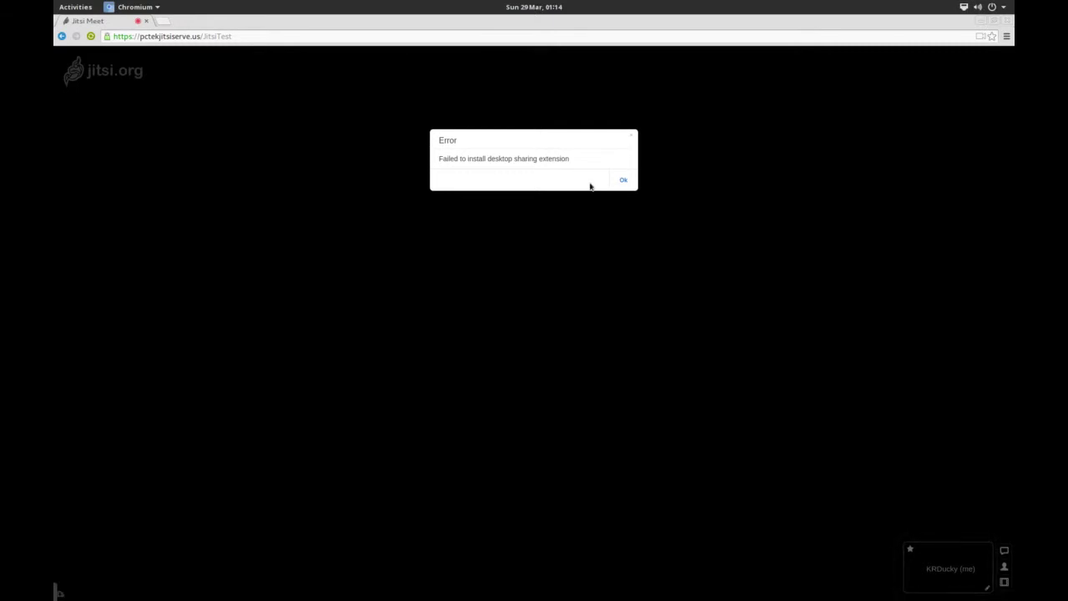
- Dismiss the desktop sharing error and cancel the Share Prezi dialog
left_click(626, 180)
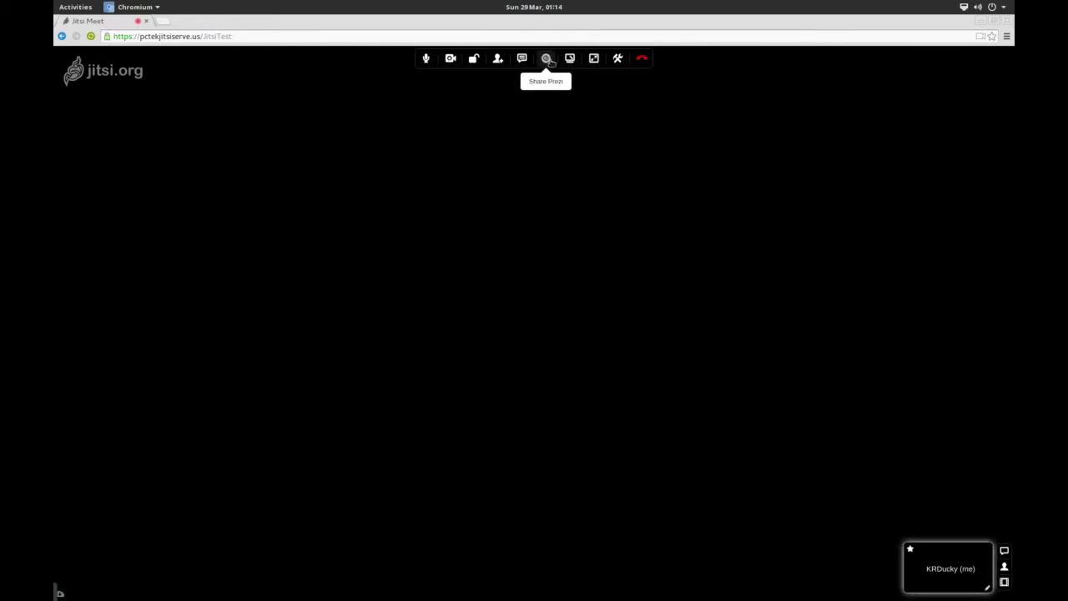
left_click(547, 58)
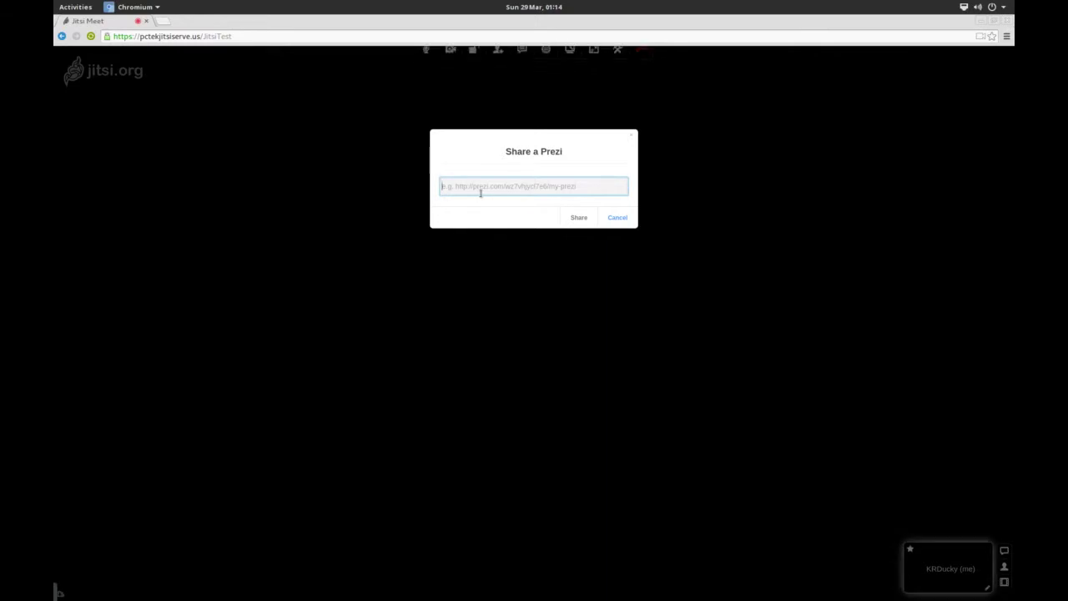
left_click(611, 217)
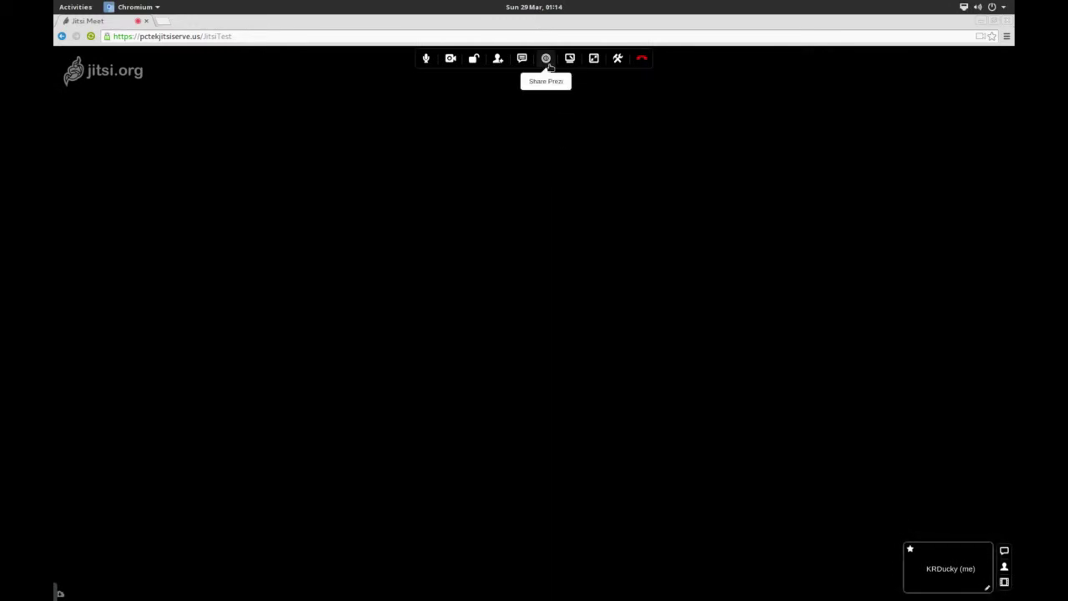
- Toggle chat, view the invite link, and bring up the room lock password dialog
left_click(523, 60)
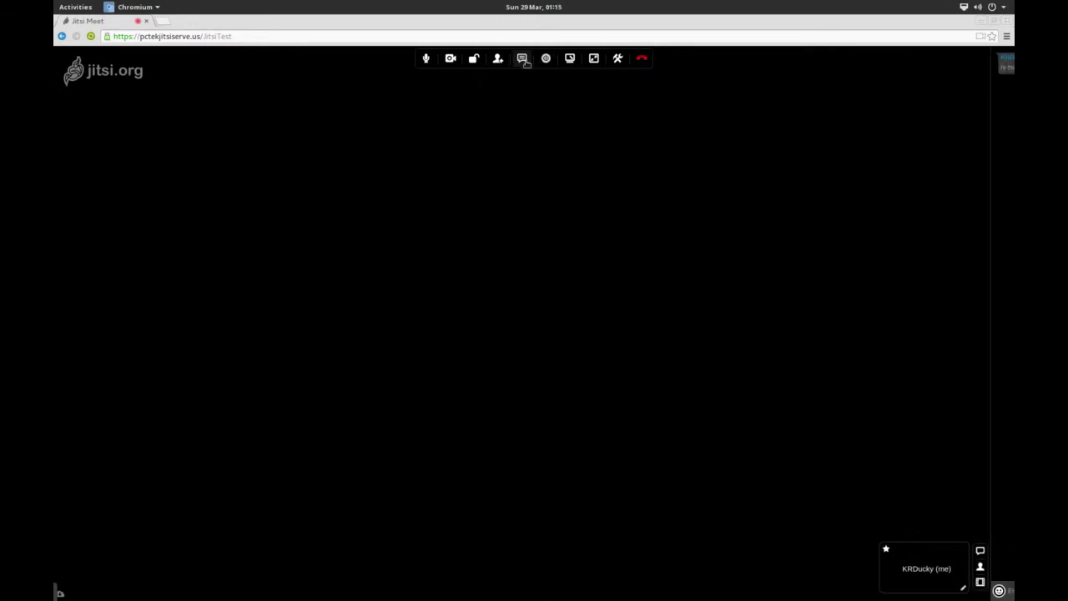
left_click(523, 60)
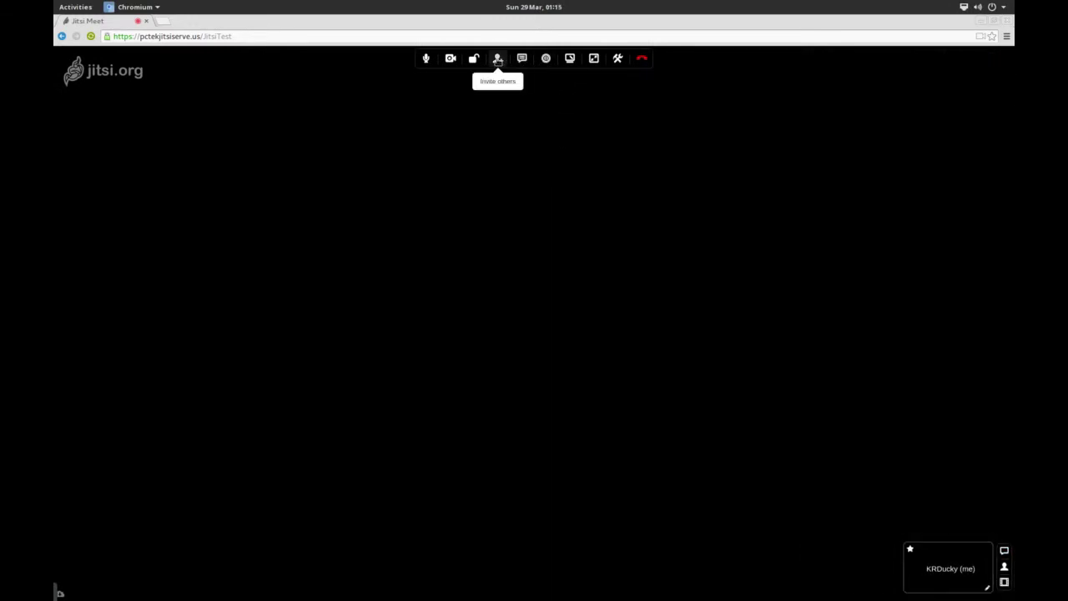
left_click(499, 58)
left_click(474, 59)
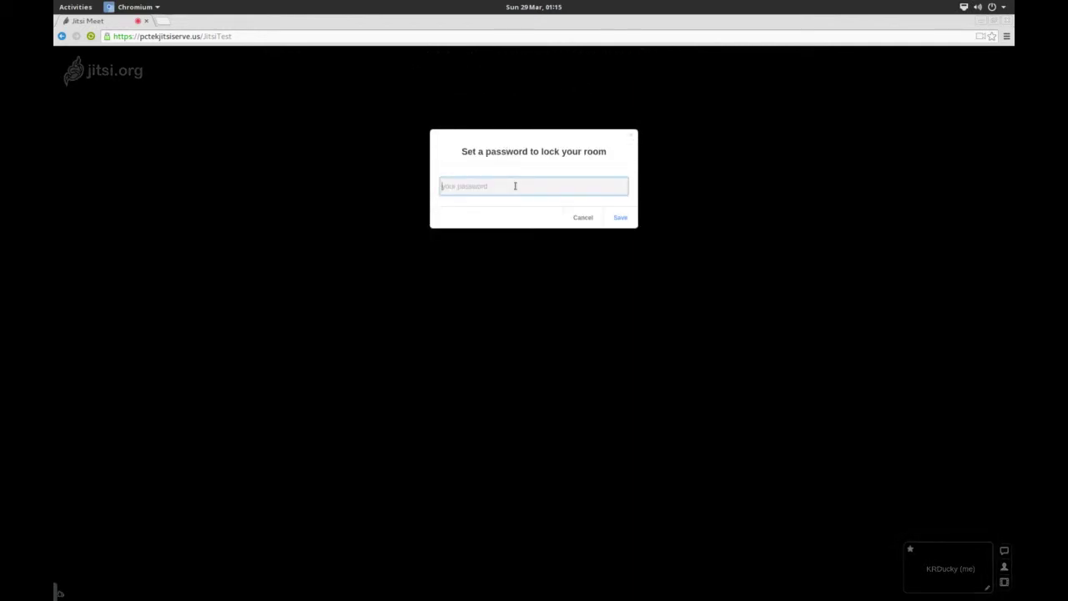
- Save a room password to lock JitsiTest, then select the room's full web address
type("p@ssw0rd")
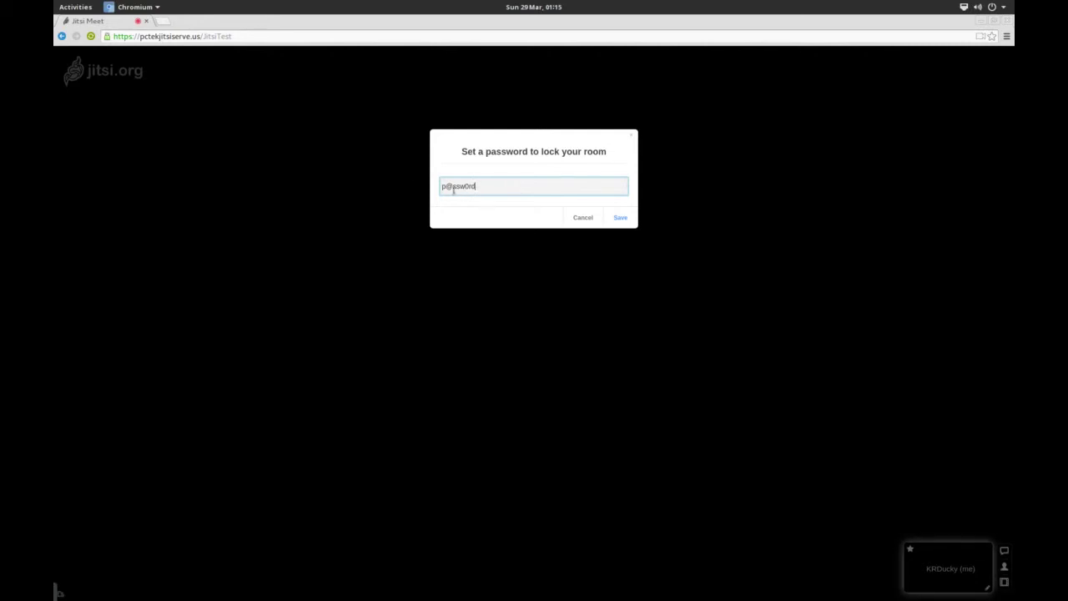
left_click(625, 217)
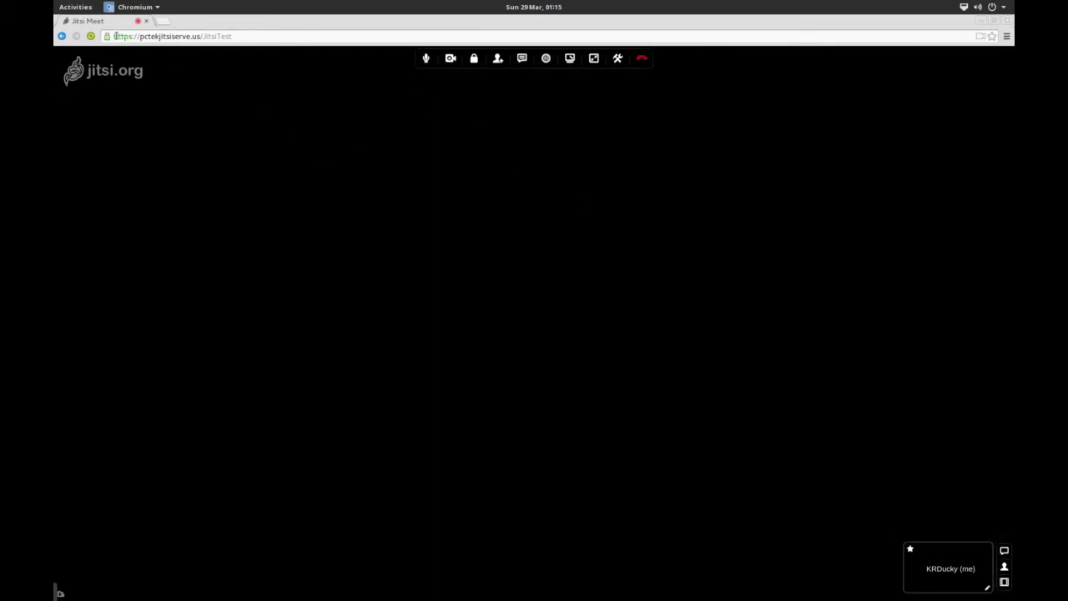
left_click_drag(114, 36, 233, 36)
key("ctrl+c")
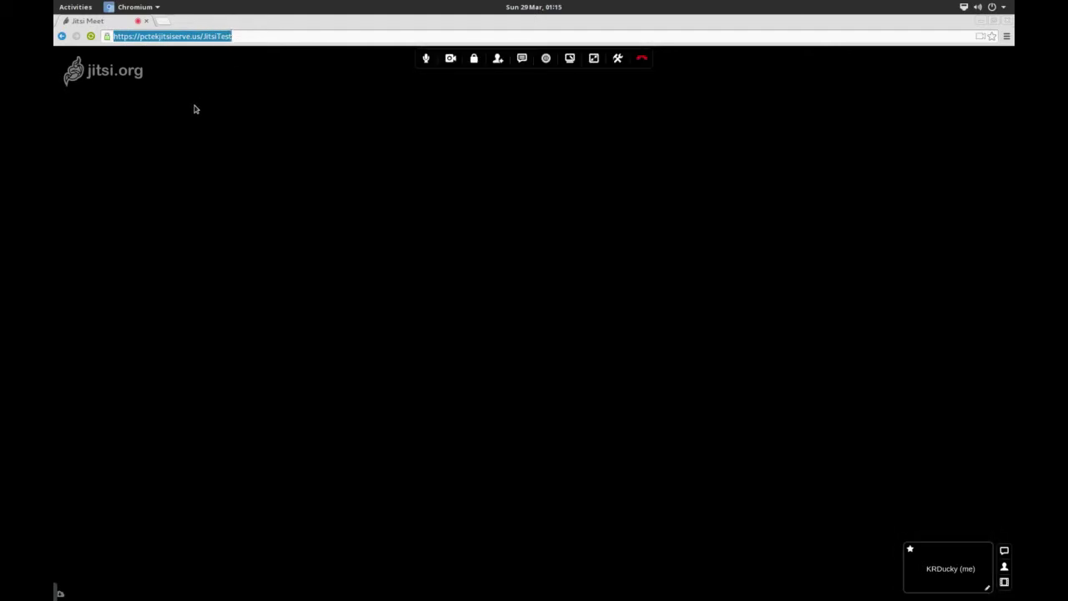
- Browse the app grid and bring the Audacity and SimpleScreenRecorder windows forward
mouse_move(54, 1)
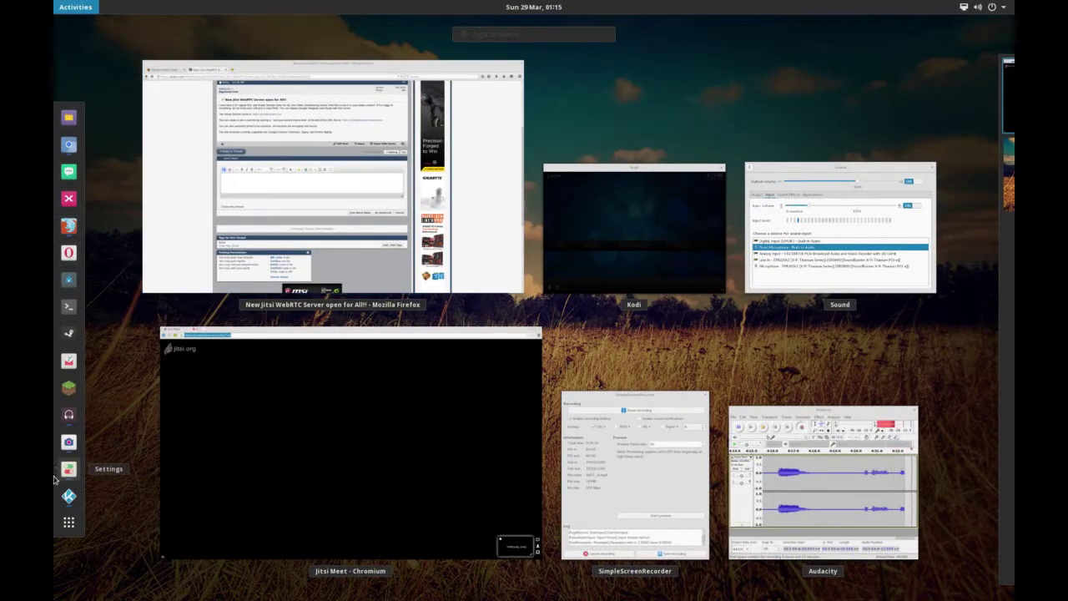
left_click(68, 522)
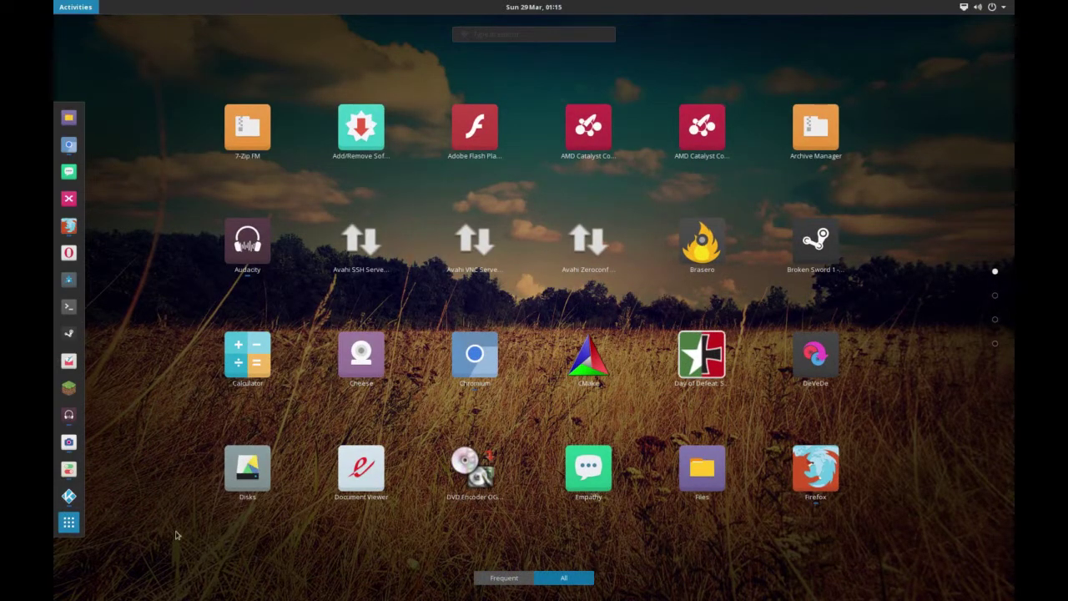
left_click(74, 532)
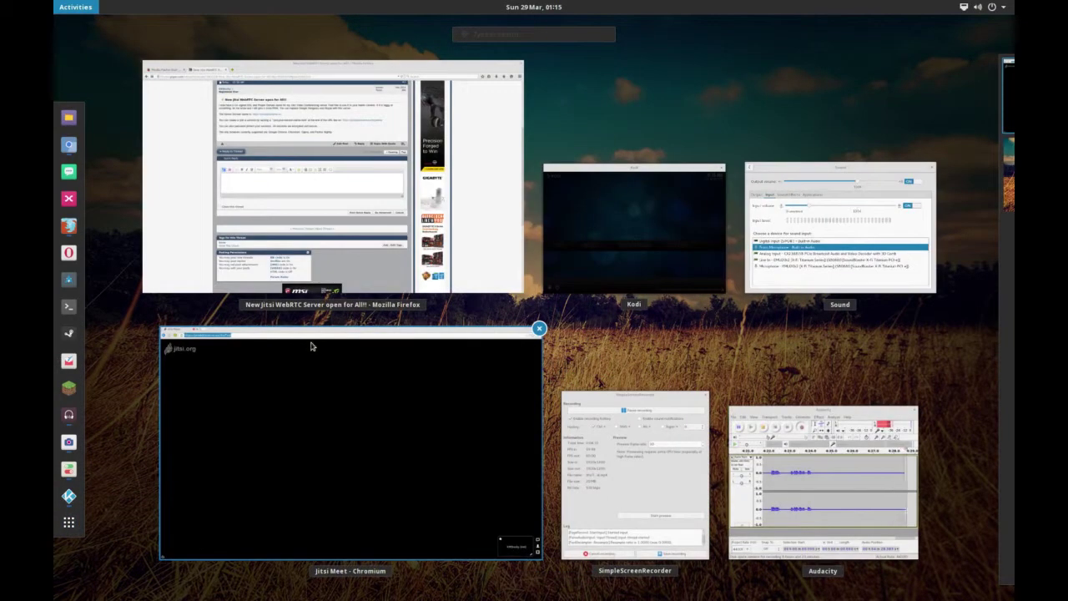
left_click(796, 454)
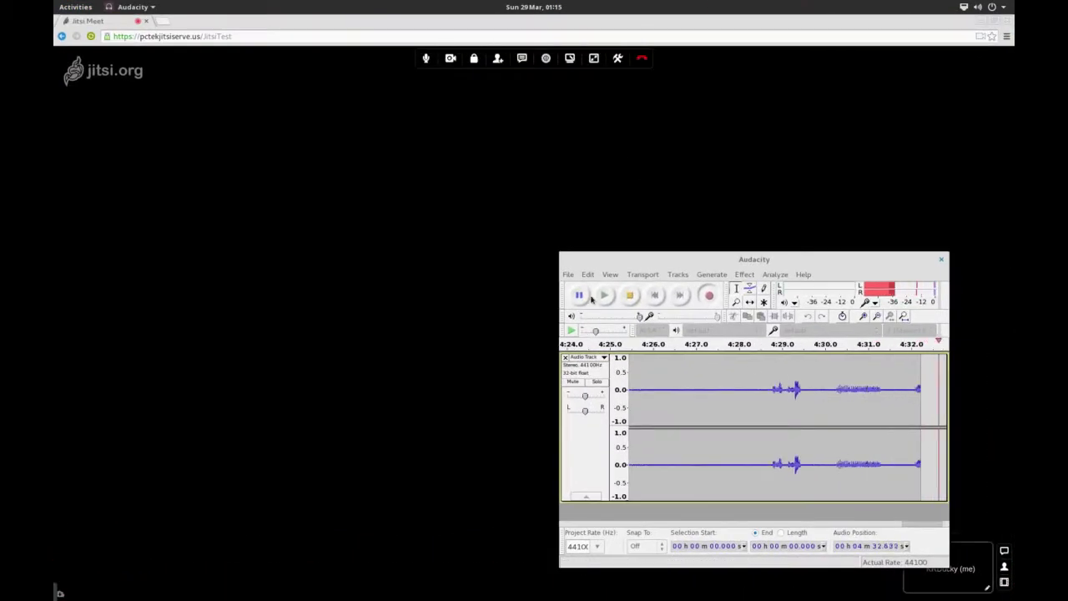
left_click(75, 7)
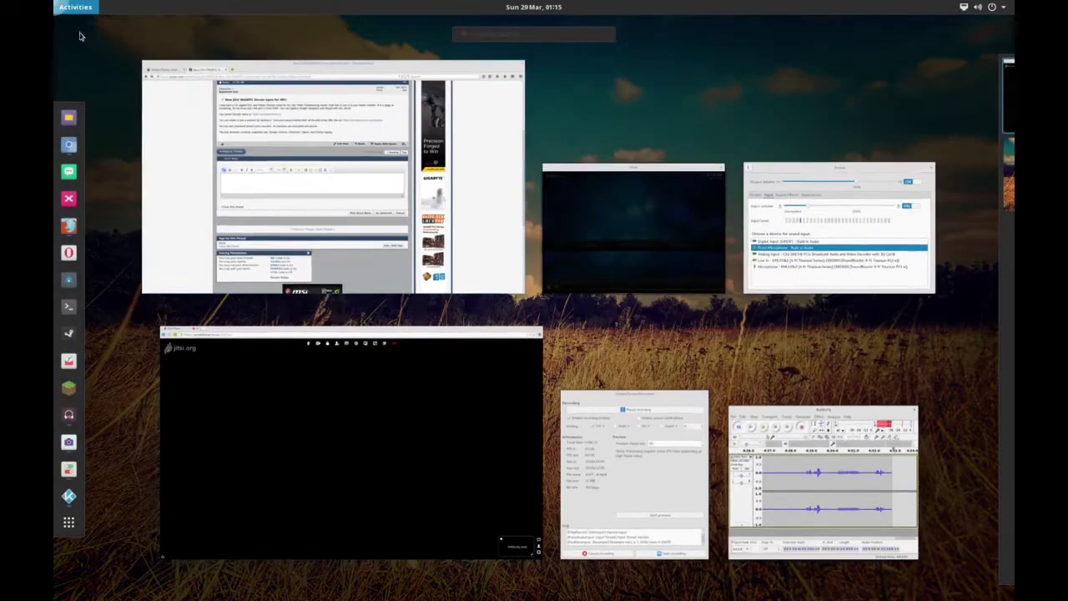
left_click(634, 475)
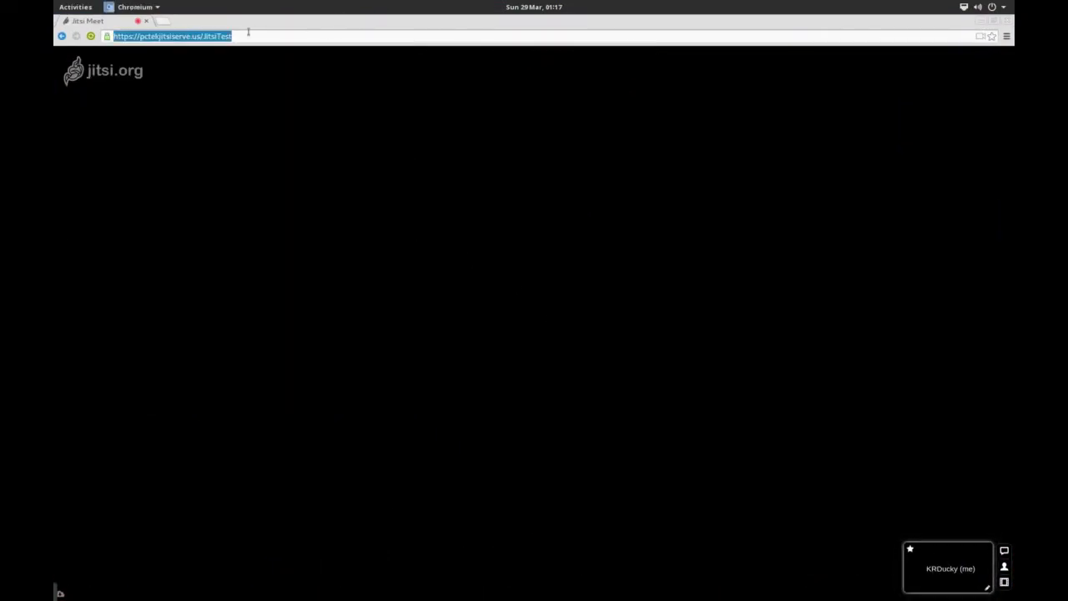
- Launch Opera from the Activities dash
mouse_move(305, 117)
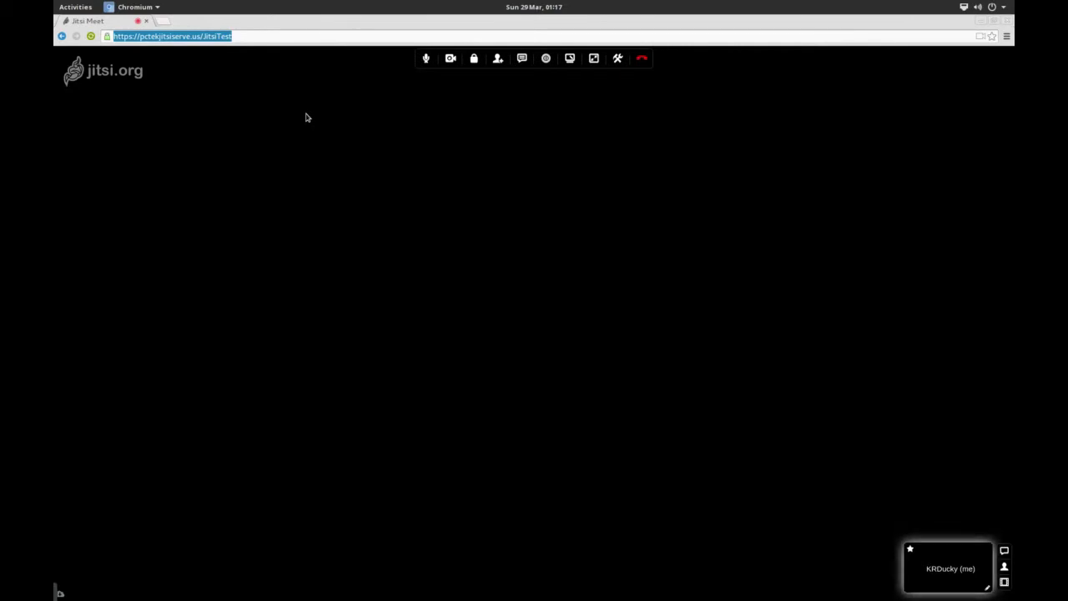
key("super")
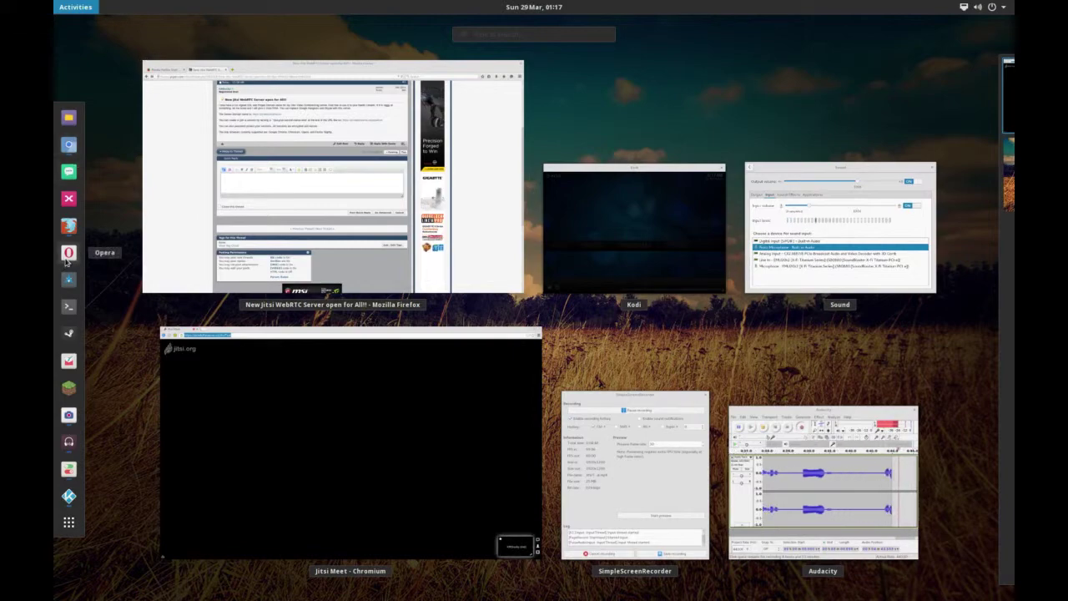
key("super")
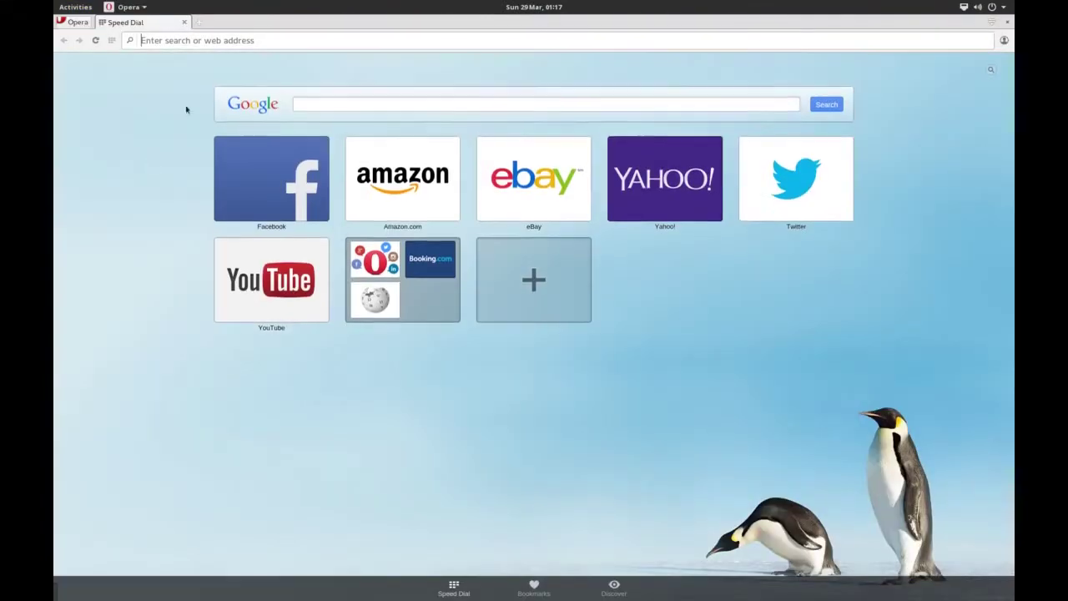
left_click(264, 40)
key("ctrl+v")
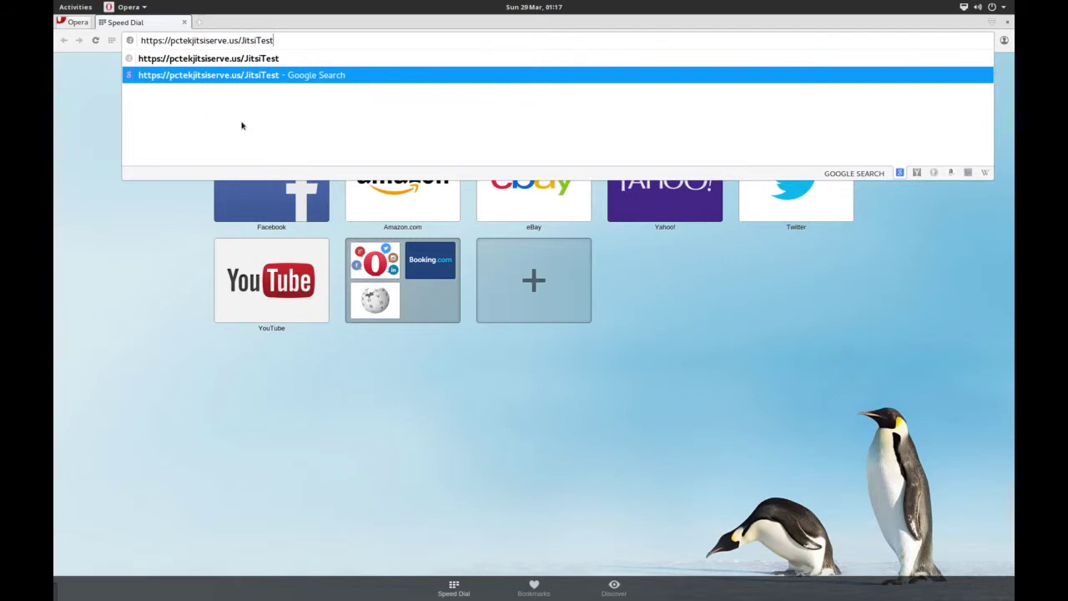
key("Return")
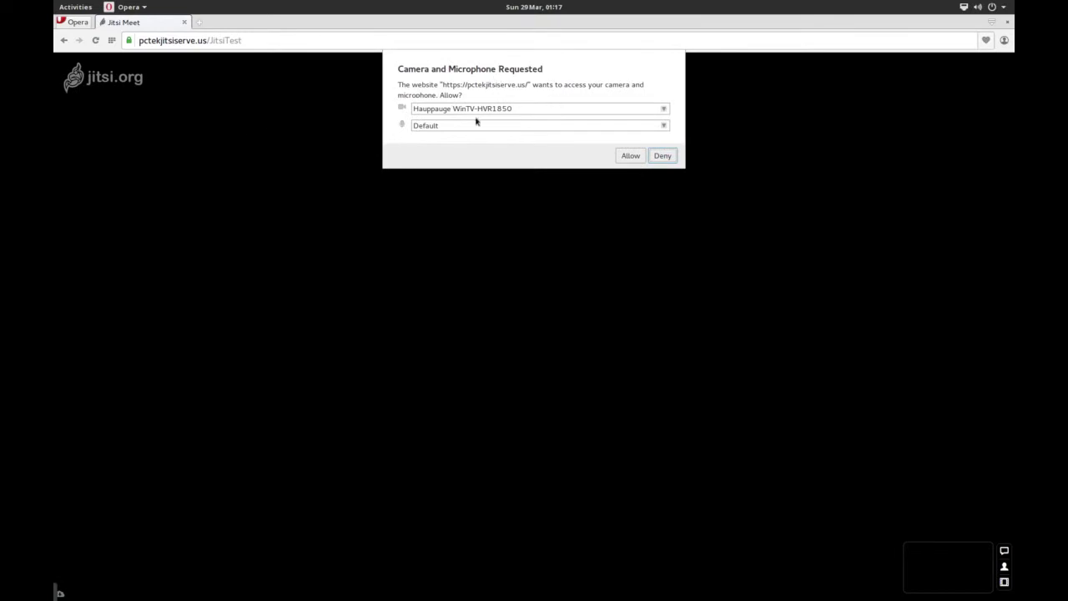
left_click(631, 156)
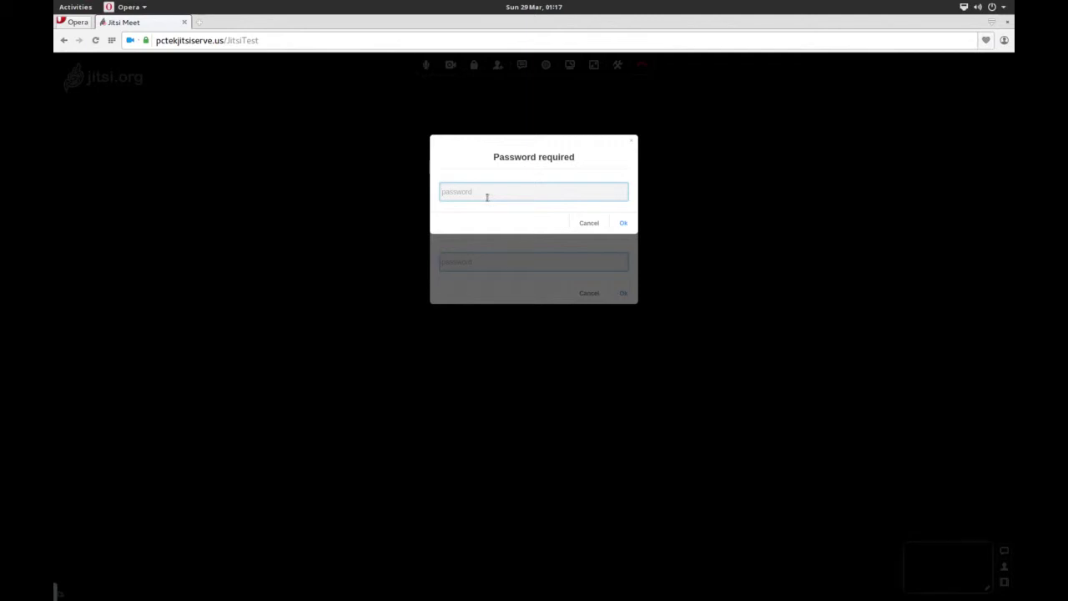
- Submit the room password twice, correcting the first attempt, to join the locked room
type("jitsitest")
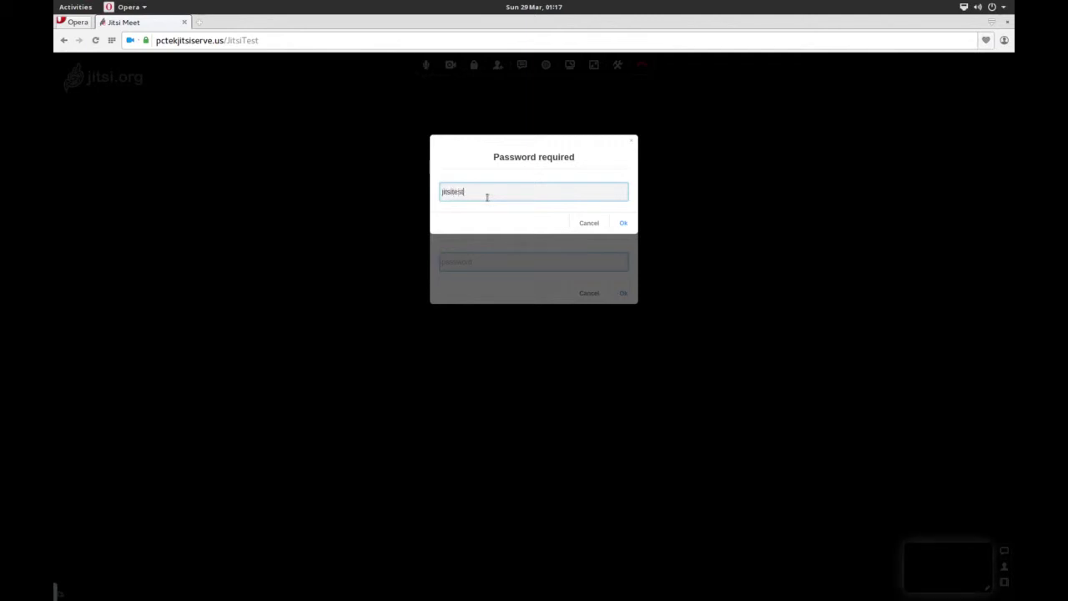
key("Return")
type("p@ssword")
key("Return")
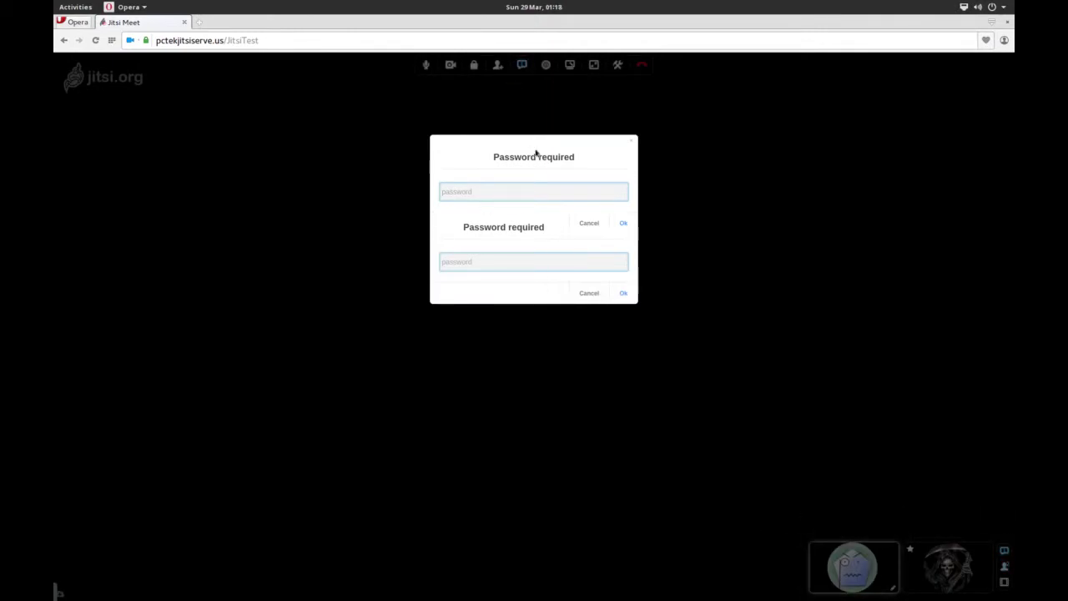
- Close the leftover password prompt, set your chat nickname, then show the window overview
left_click(632, 142)
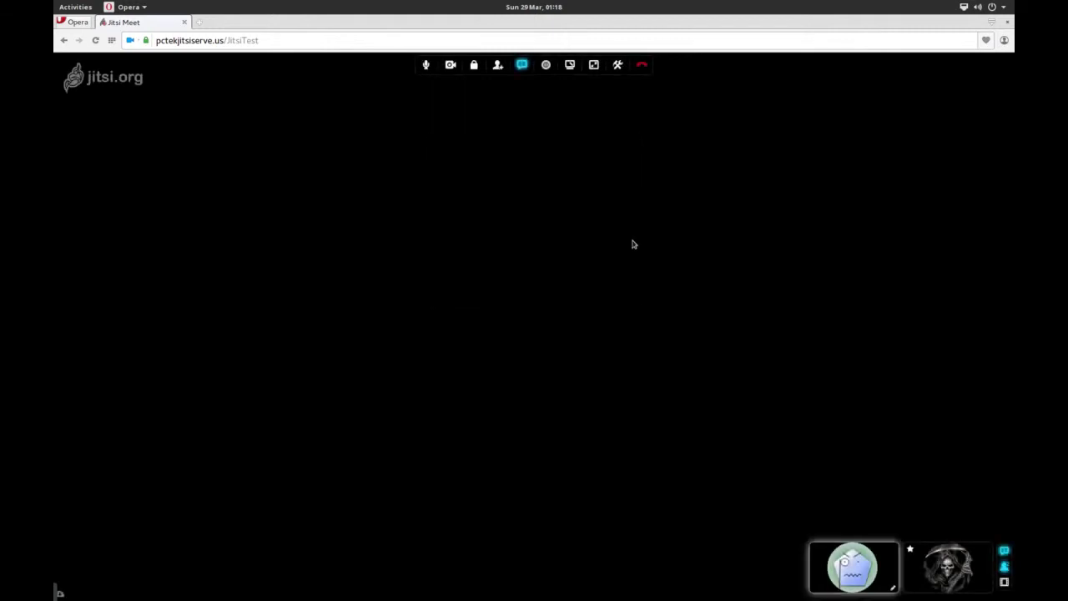
left_click(522, 65)
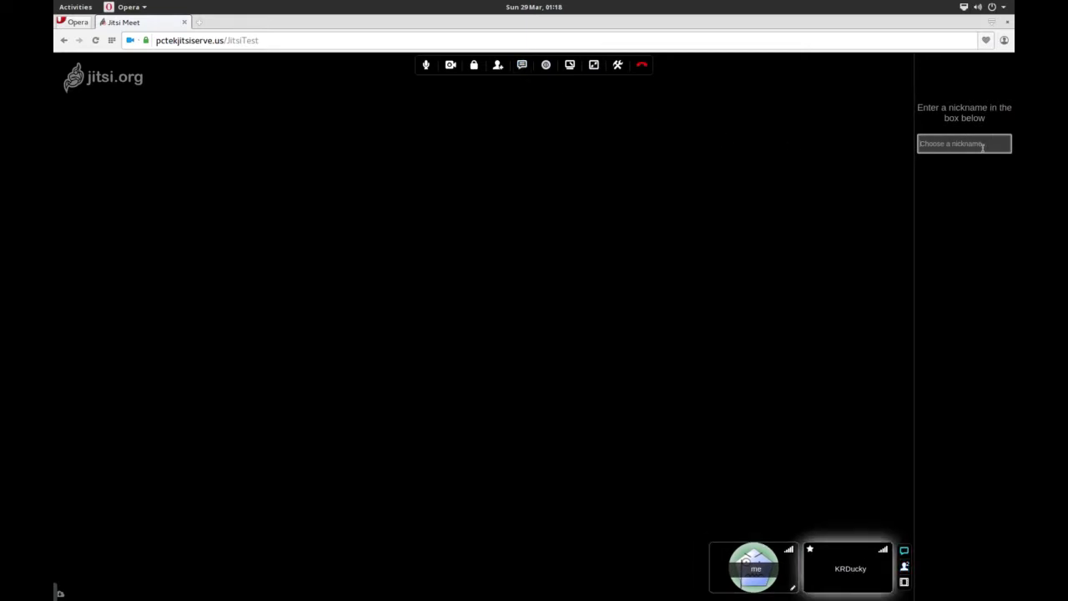
left_click(984, 145)
type("Jill")
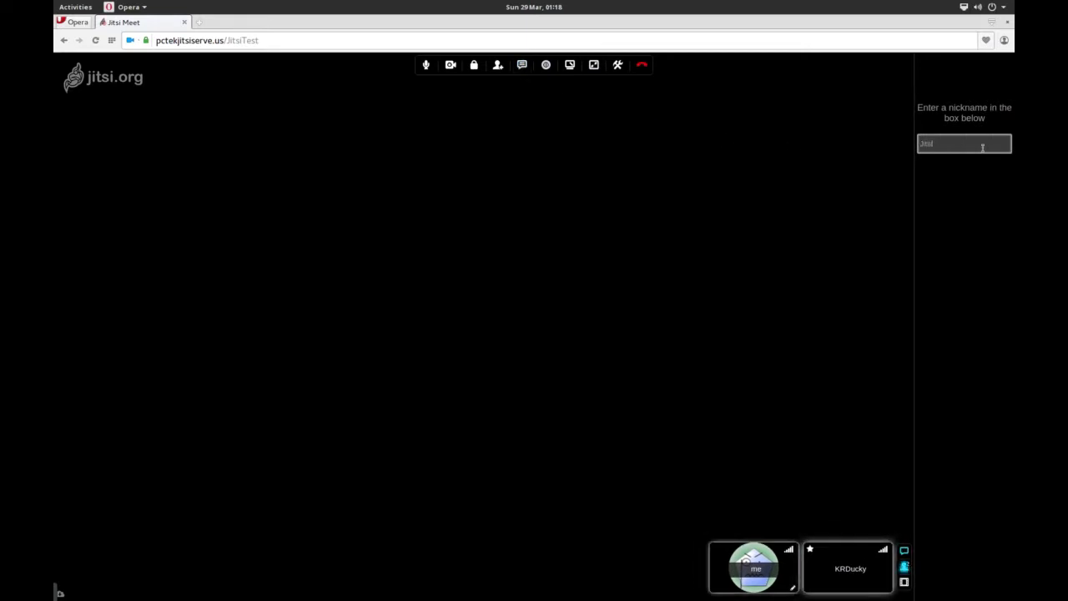
key("Return")
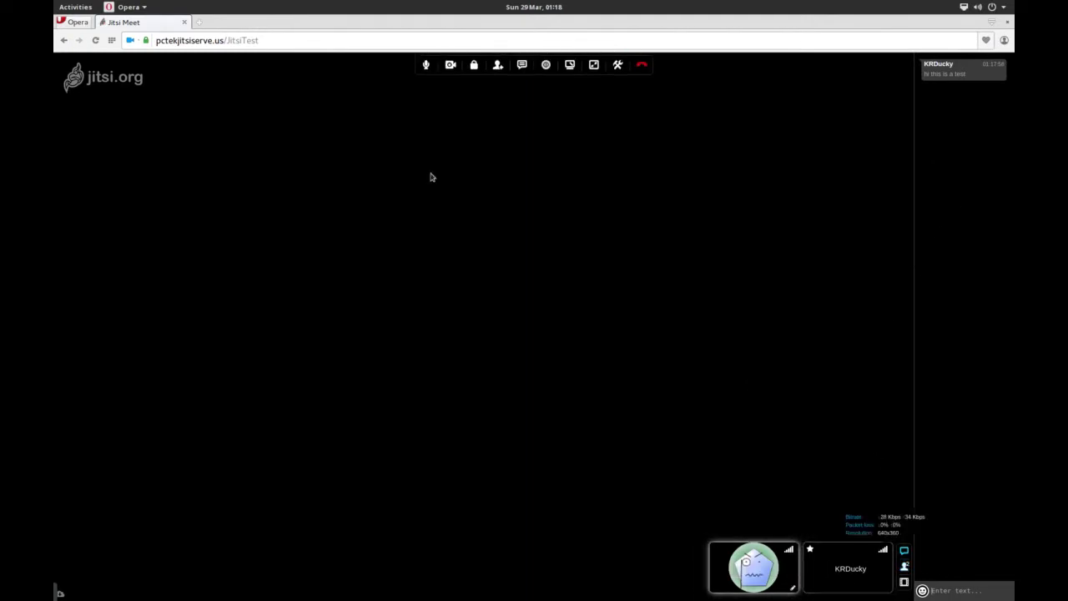
key("super")
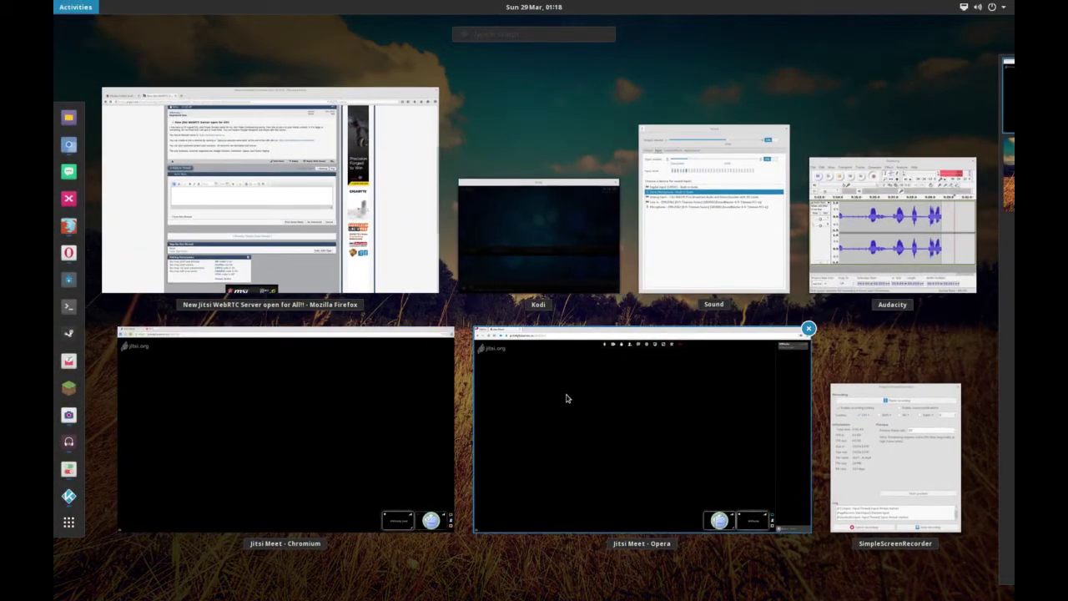
left_click(310, 410)
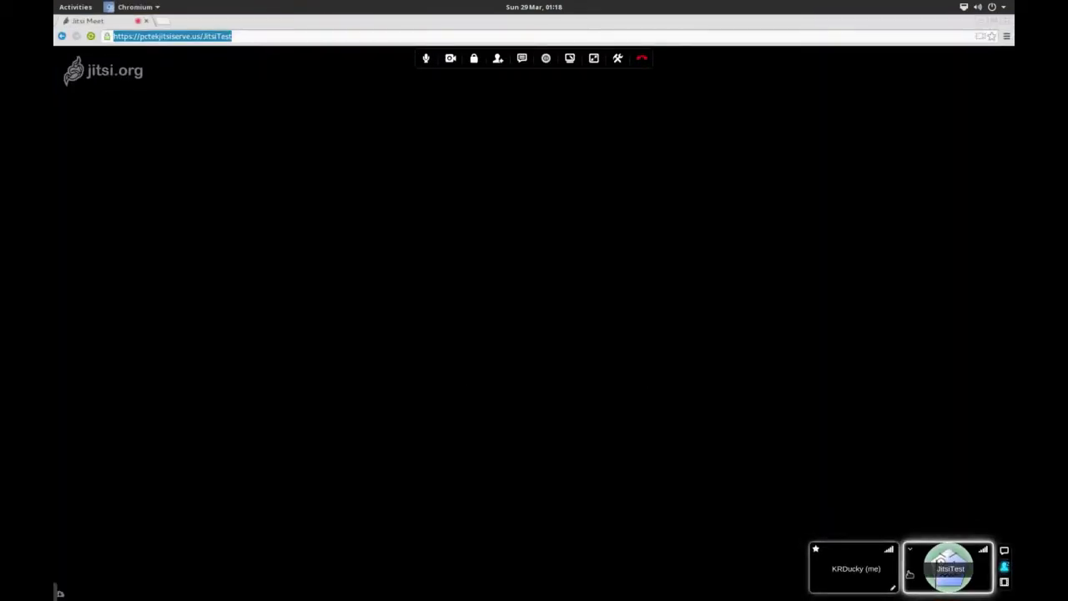
mouse_move(55, 2)
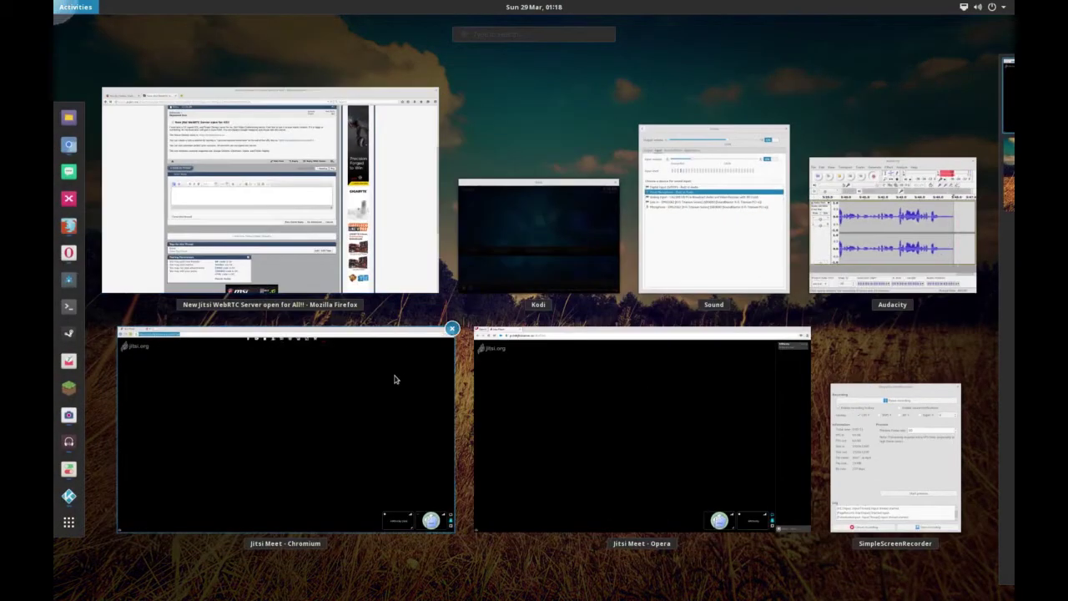
left_click(646, 435)
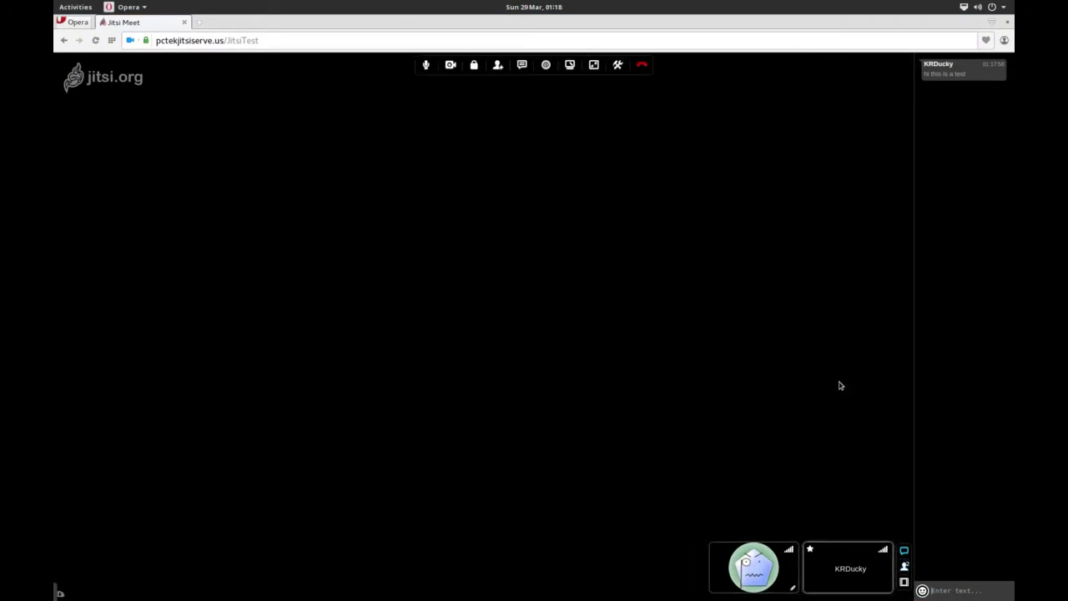
mouse_move(56, 1)
left_click(236, 424)
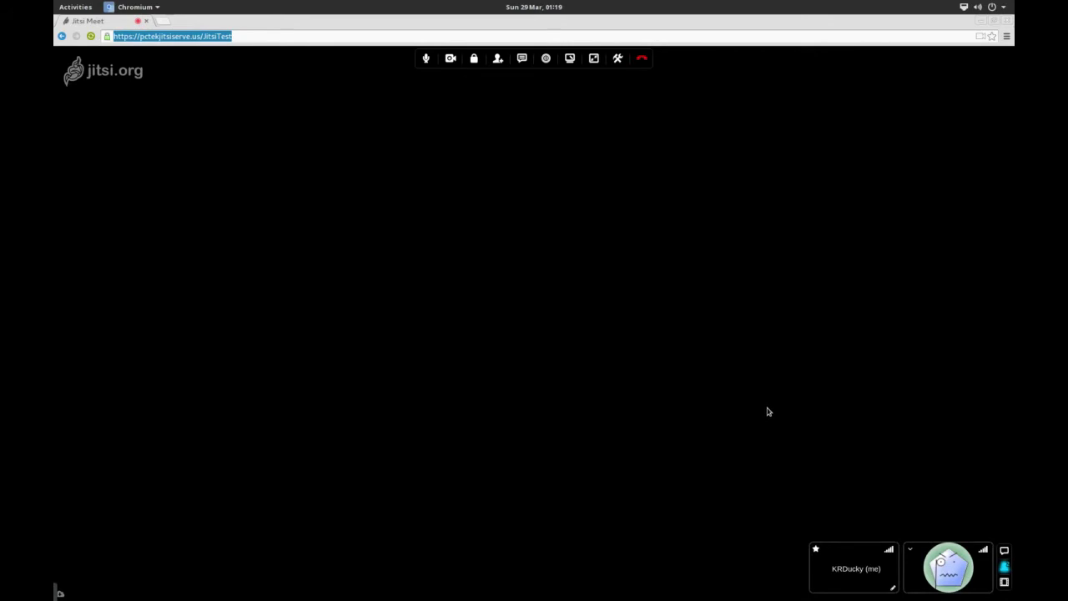
- View the full remote connection statistics, then list both participants in the contact list
mouse_move(891, 552)
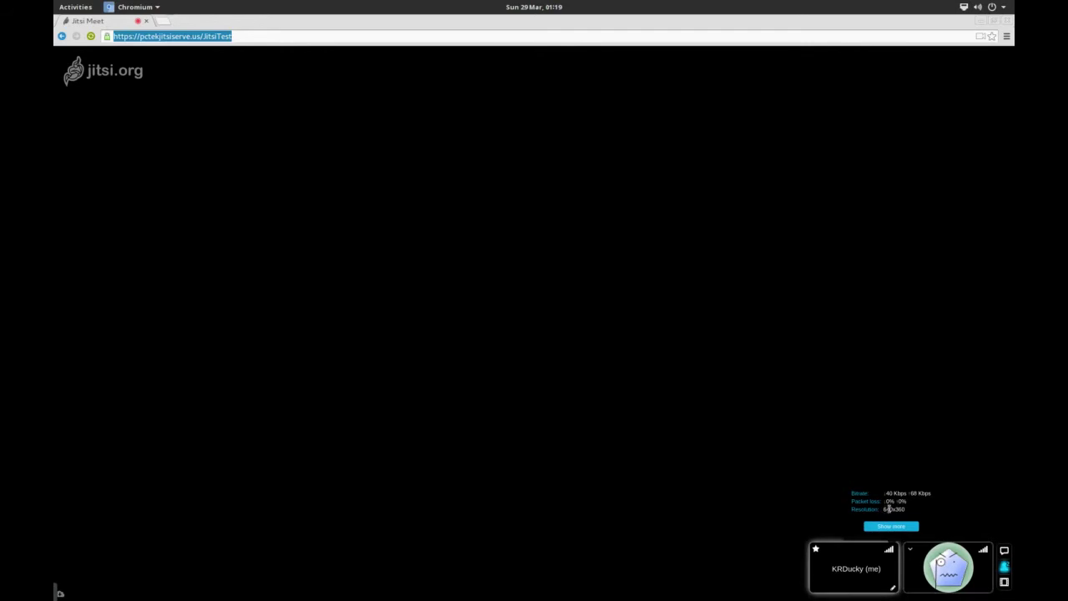
left_click(892, 525)
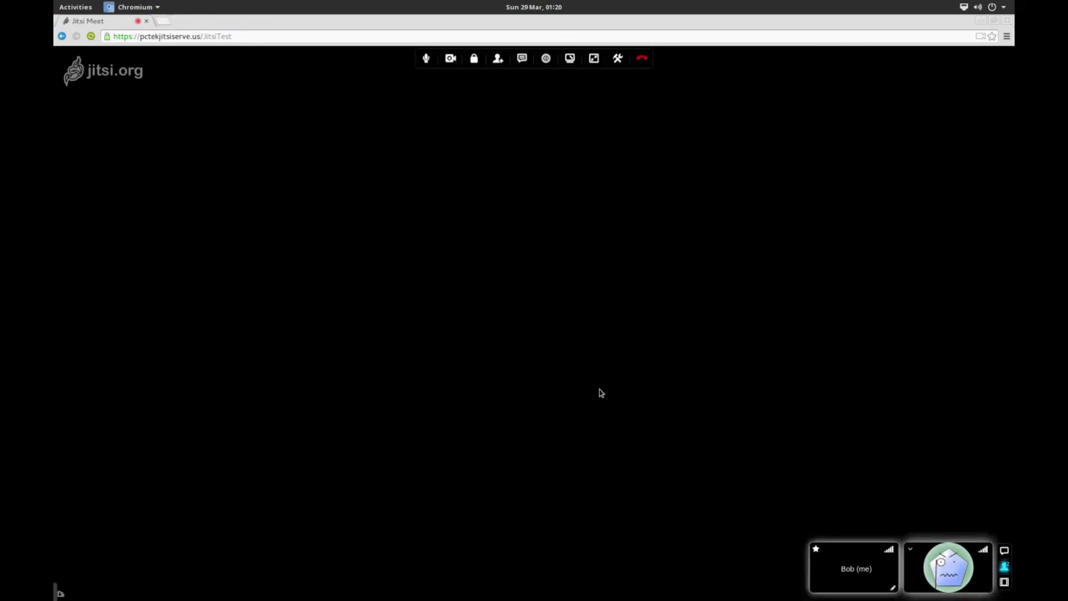
left_click(1006, 568)
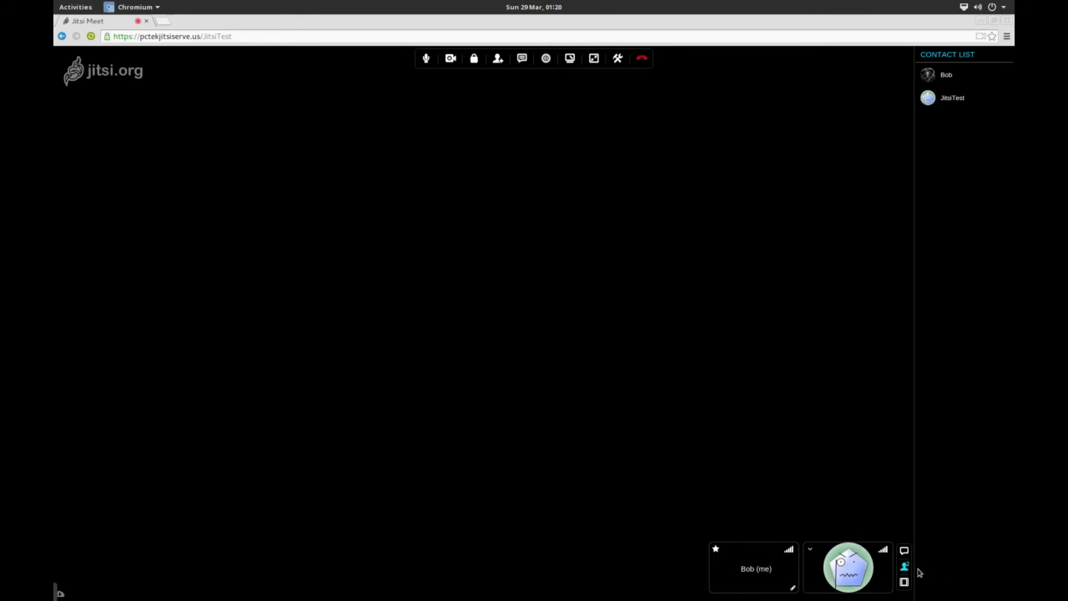
- Close the participant list, attempt screen sharing, and dismiss the desktop sharing extension error
left_click(905, 567)
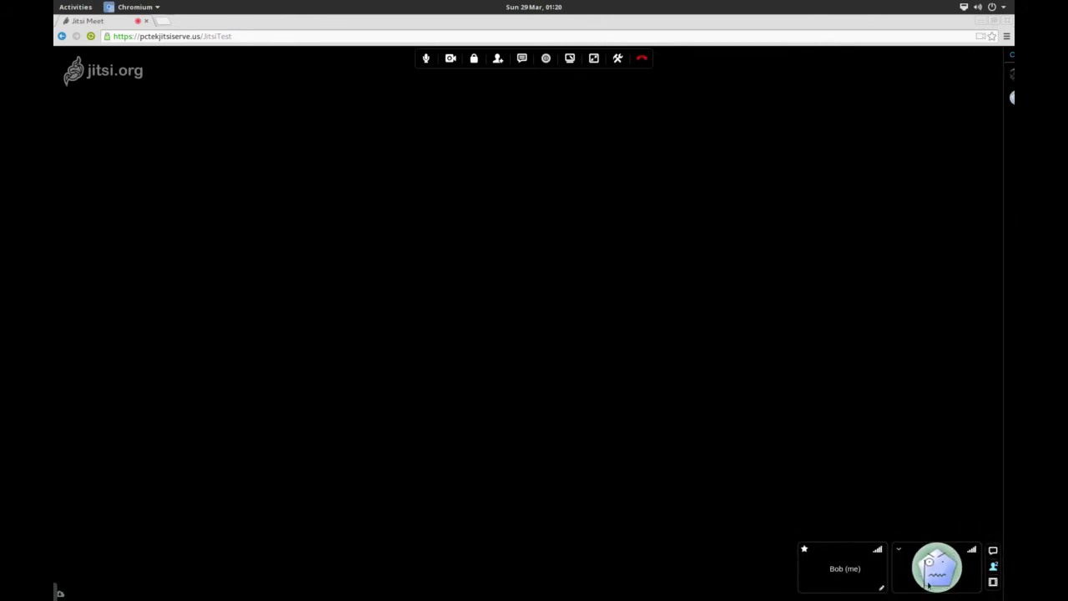
left_click(569, 58)
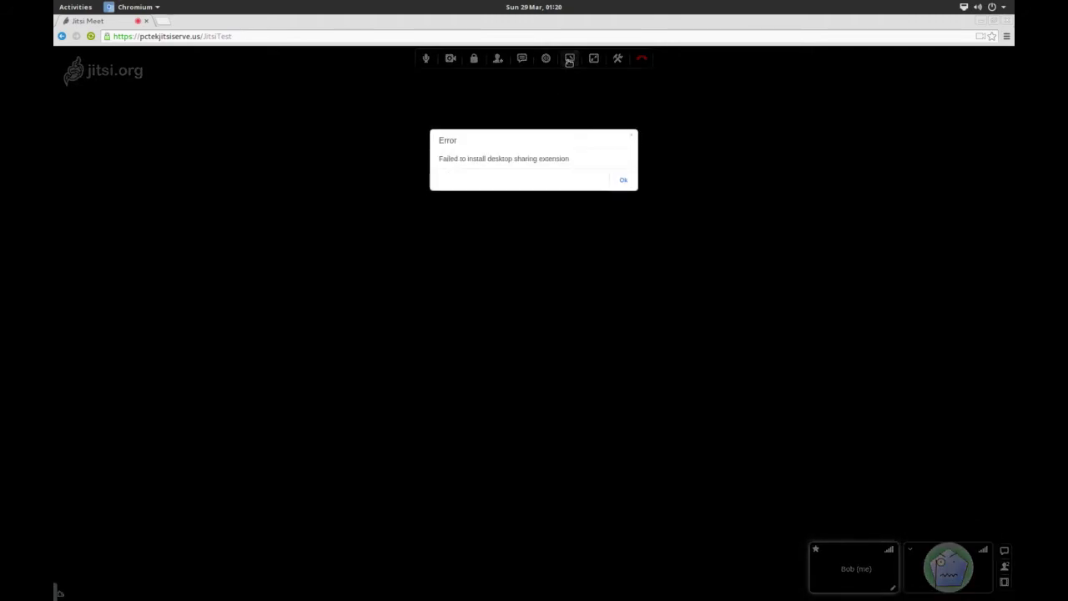
left_click(624, 179)
- Try sharing the screen from the Opera conference window
mouse_move(55, 1)
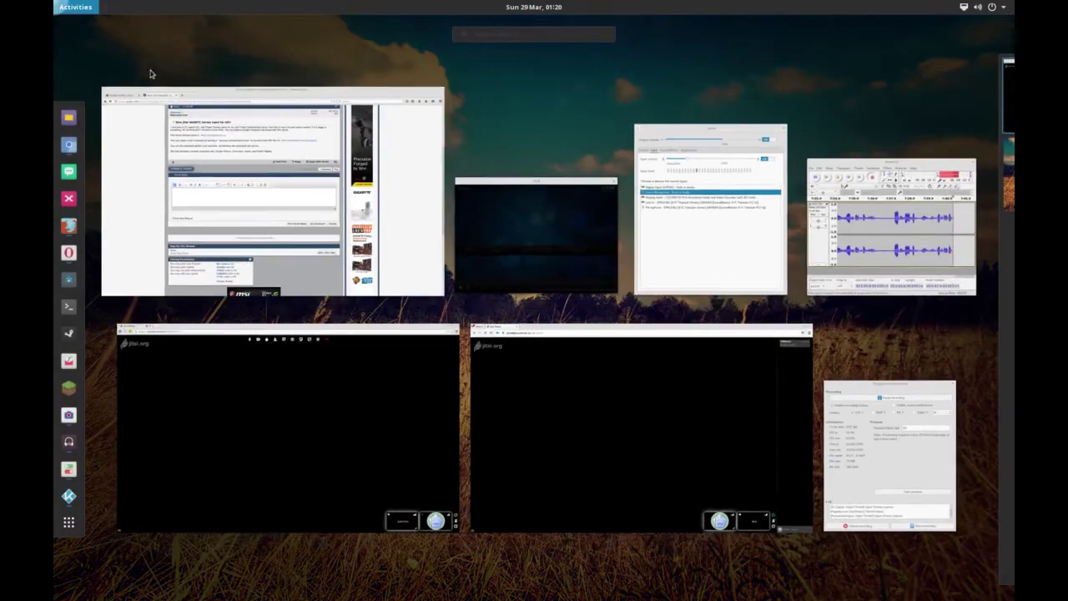
left_click(592, 423)
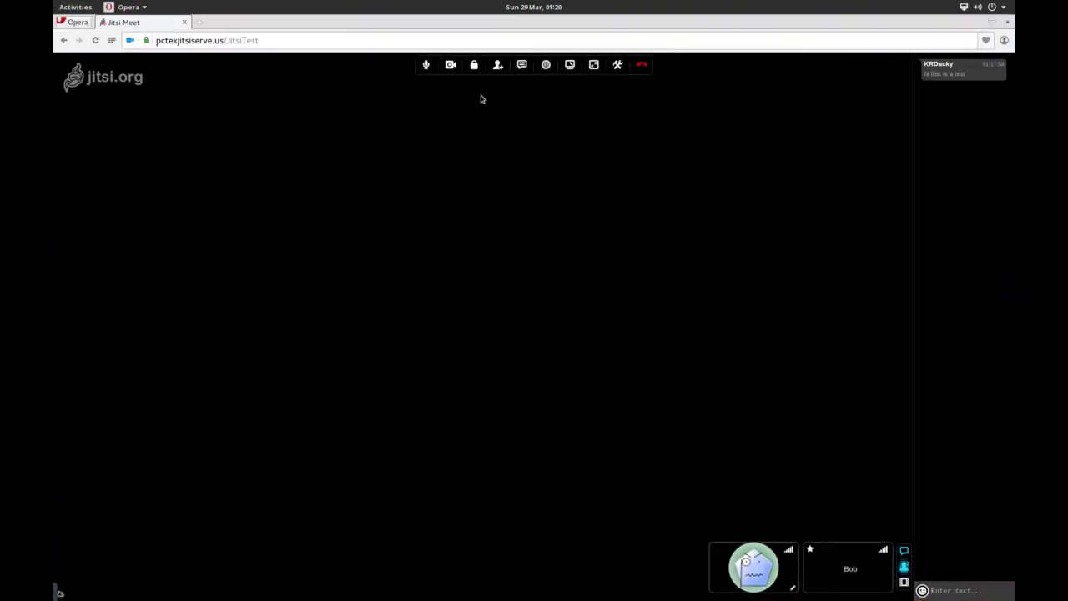
left_click(569, 65)
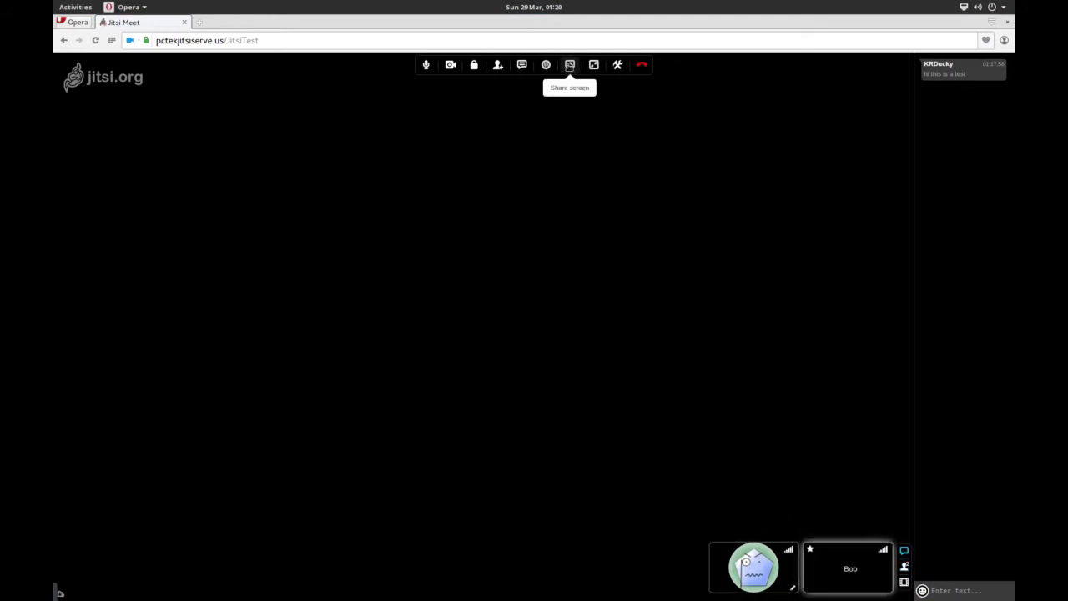
- Retry screen sharing in the Chromium window and dismiss the extension error
mouse_move(54, 1)
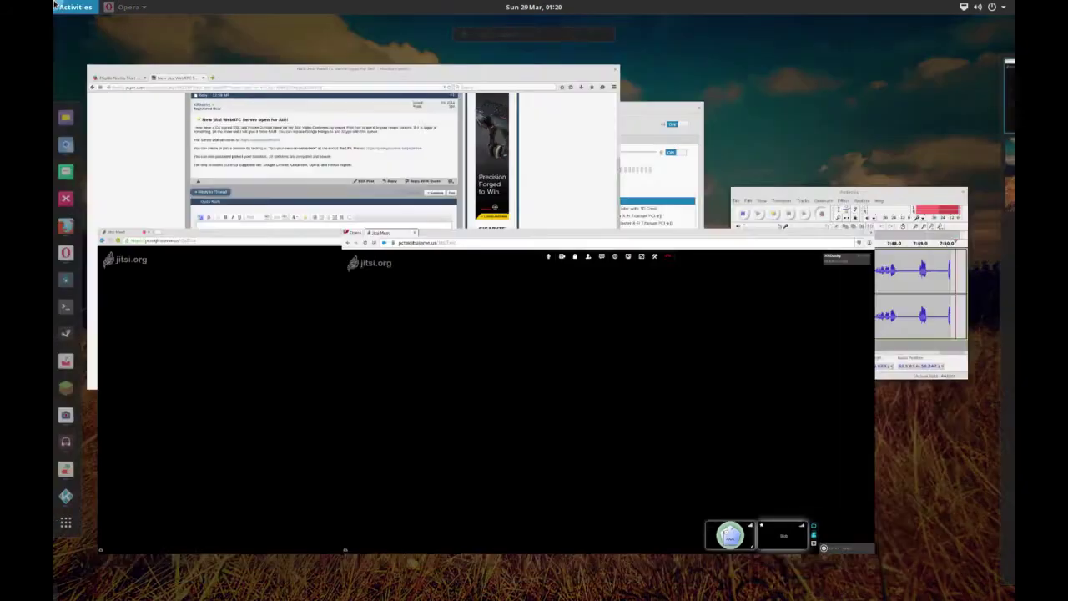
left_click(243, 382)
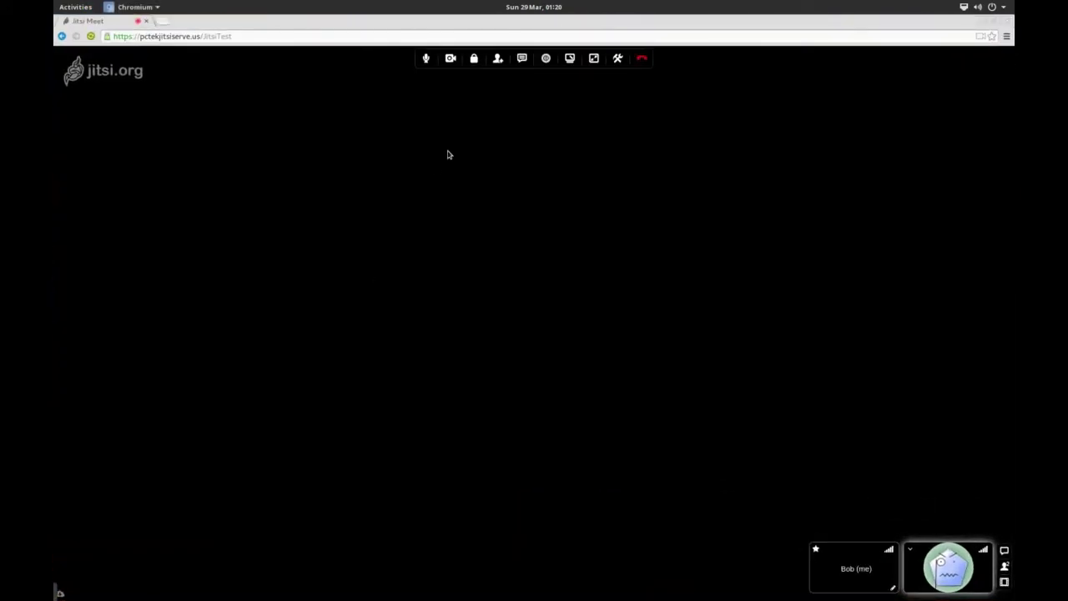
left_click(570, 65)
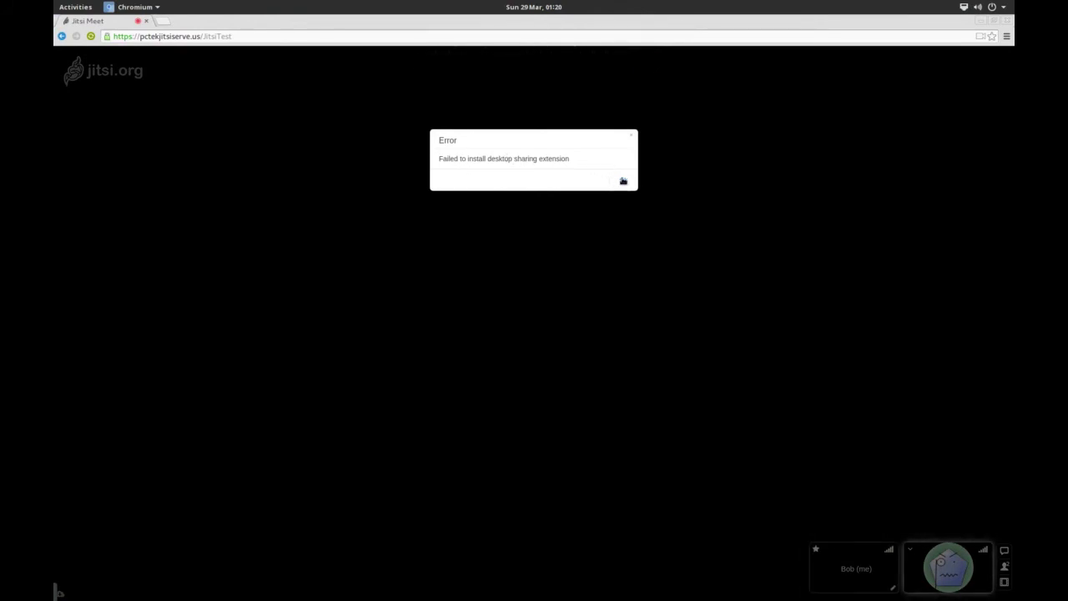
left_click(624, 180)
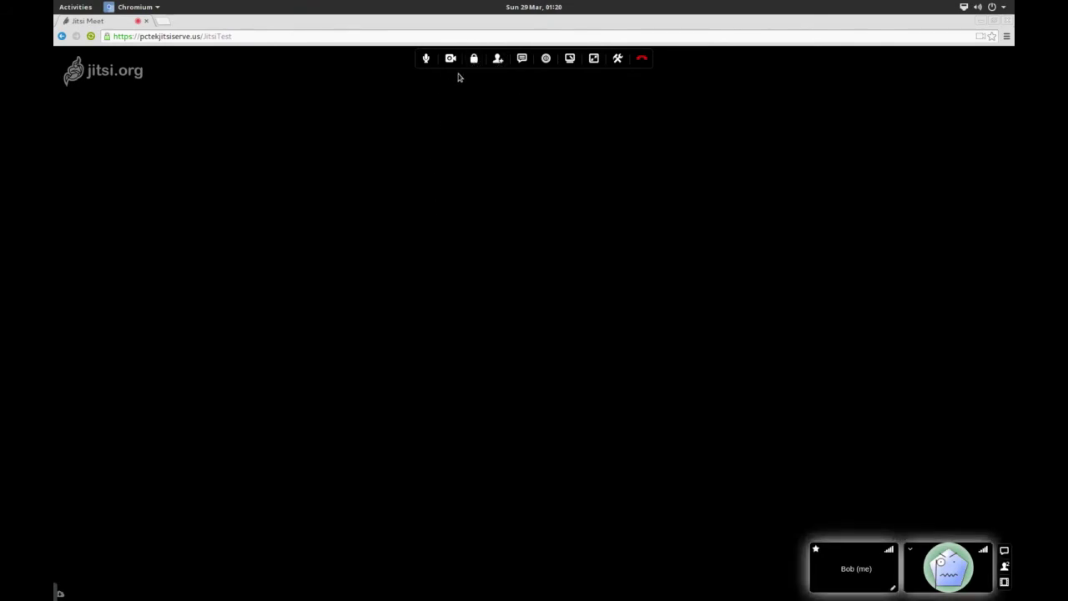
- Remove the JitsiTest room password, confirm it, and hang up the Chromium call
left_click(474, 58)
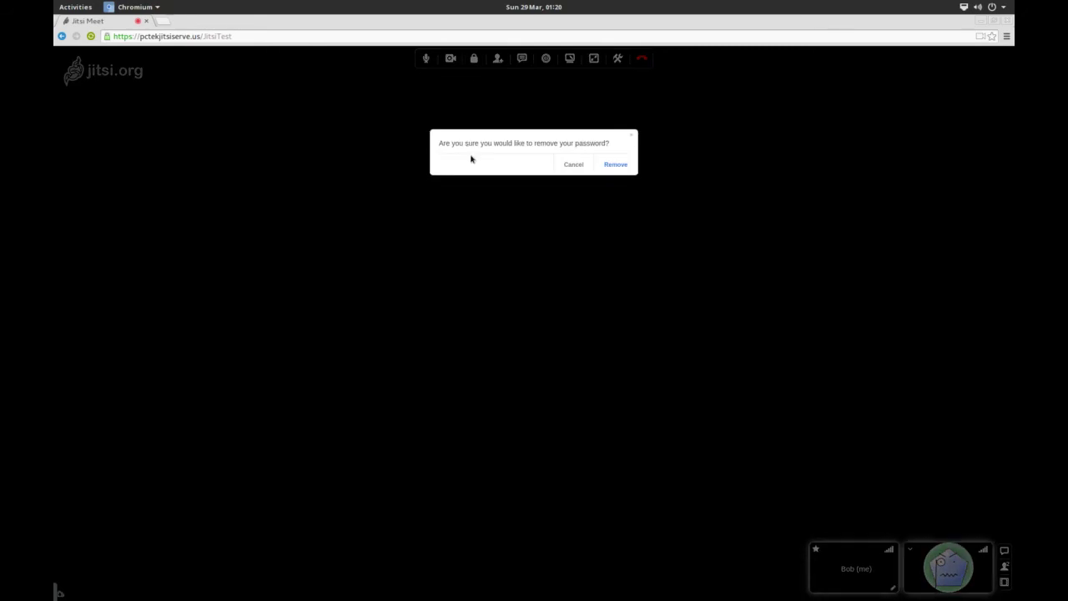
left_click(619, 166)
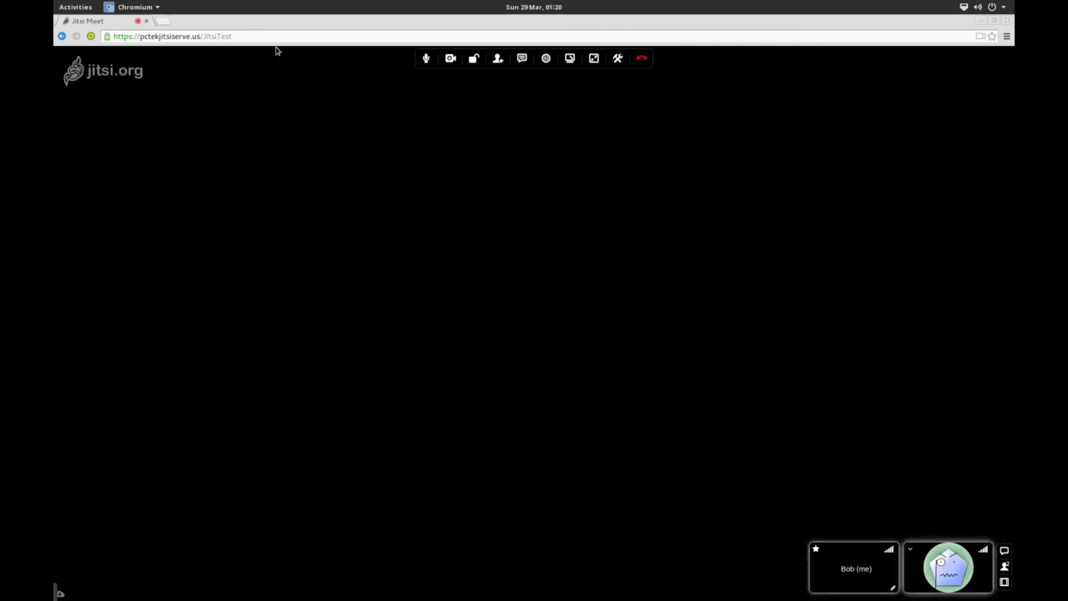
left_click(642, 58)
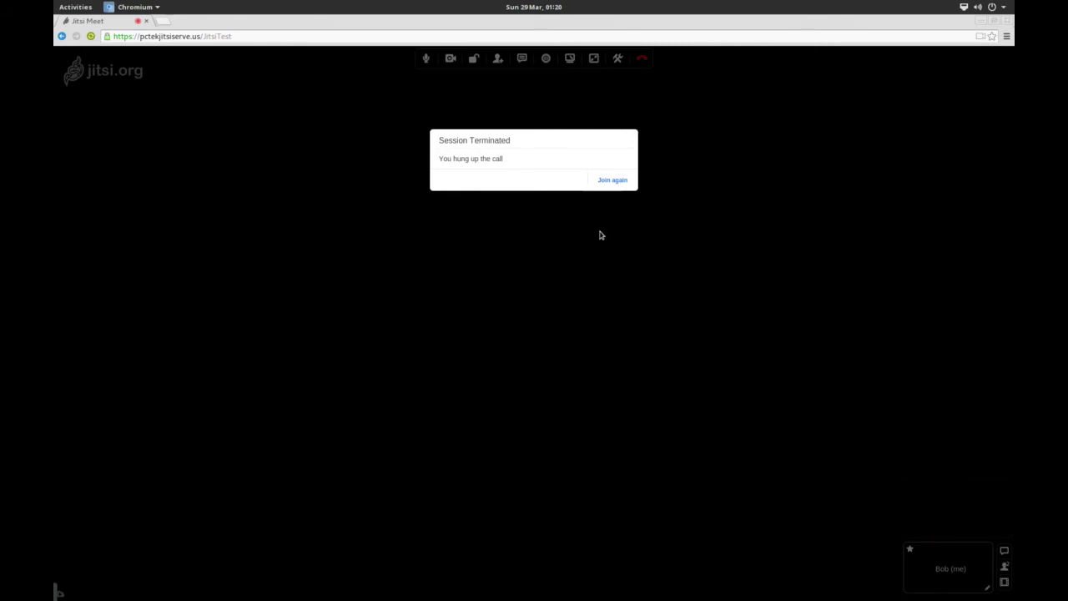
- Check the Opera window, return to Chromium, and show all windows on the welcome page
key("super")
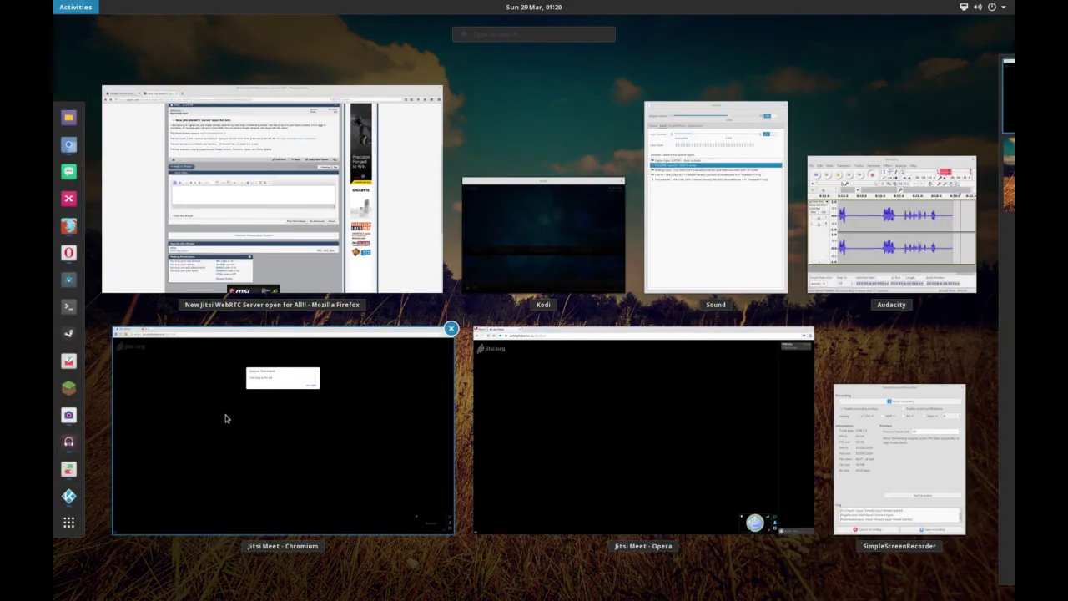
left_click(546, 422)
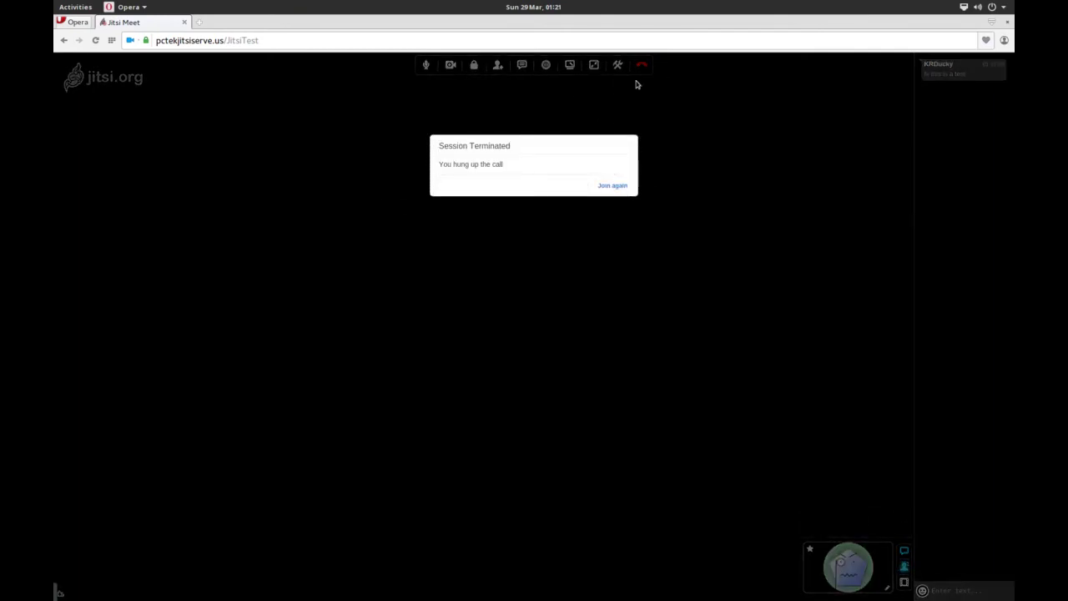
mouse_move(55, 1)
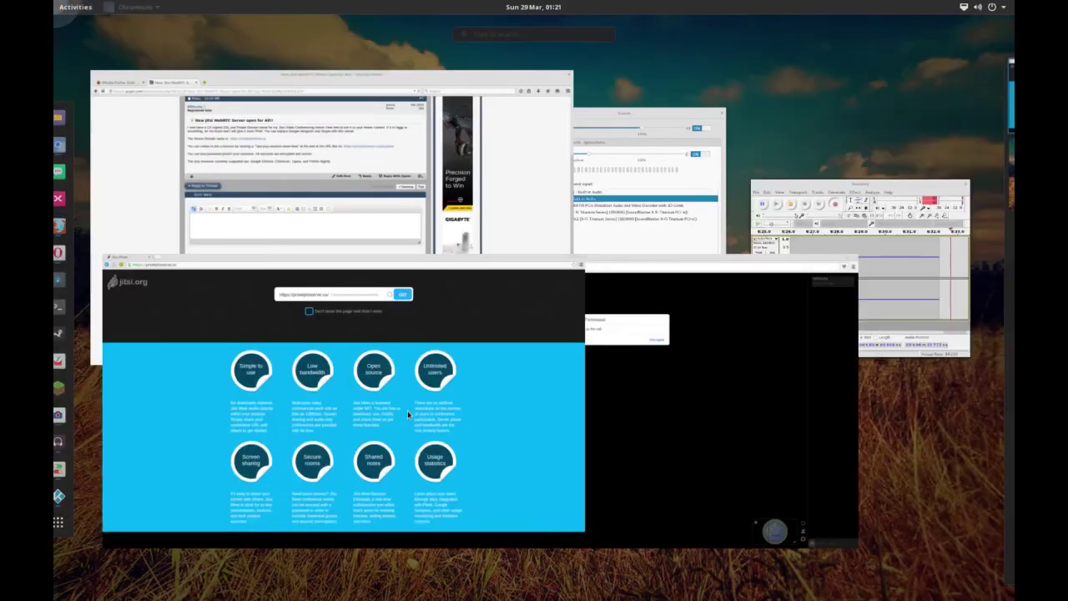
left_click(407, 411)
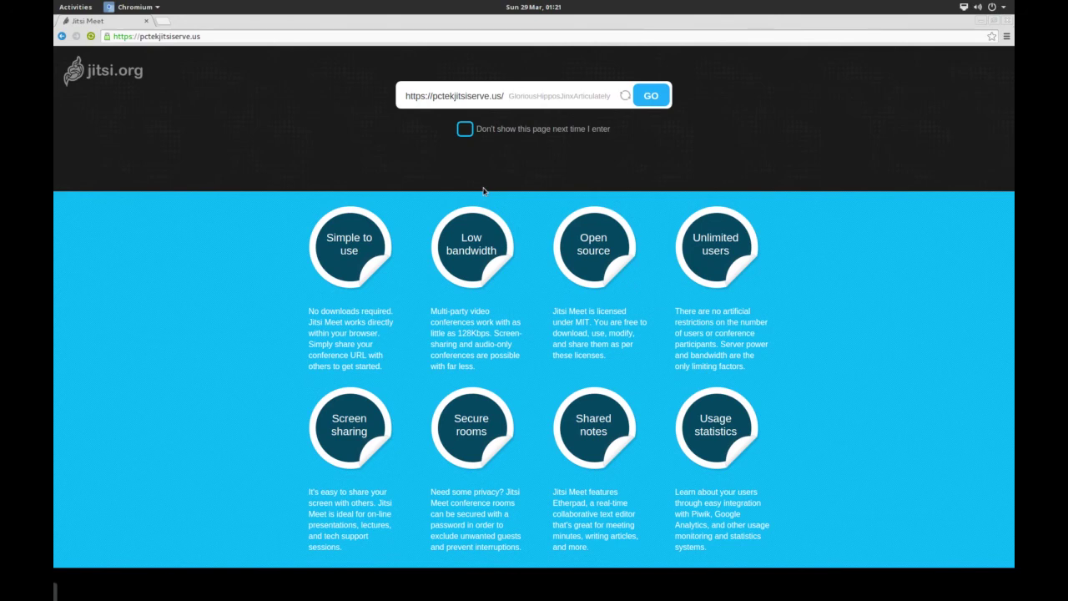
left_click(75, 6)
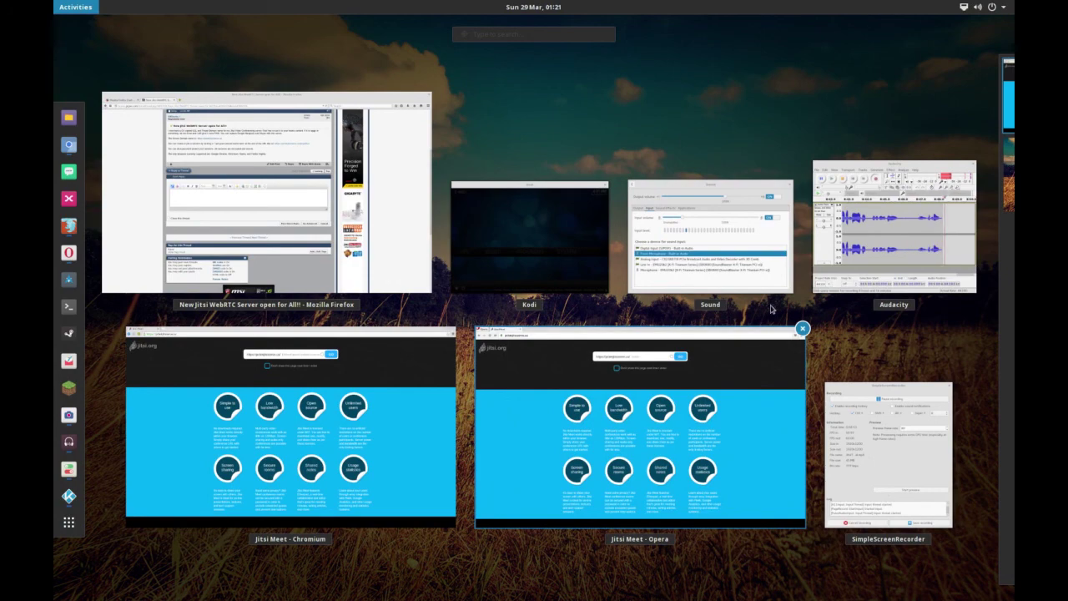
- Move the Audacity window, stop its audio recording, then bring SimpleScreenRecorder to the front
left_click(868, 234)
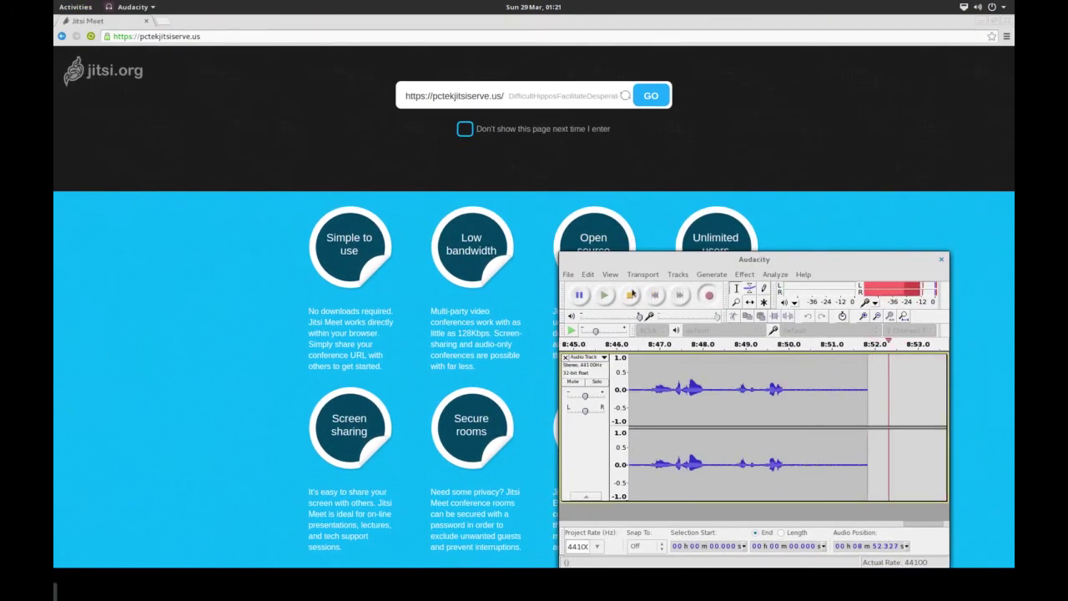
left_click_drag(642, 253, 682, 194)
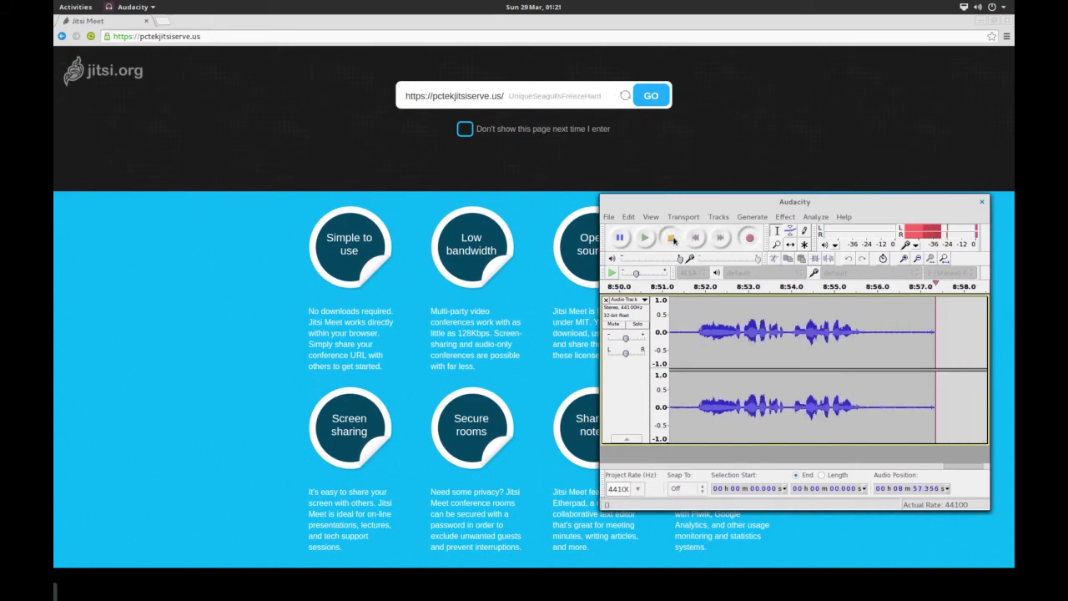
left_click(672, 239)
key("super")
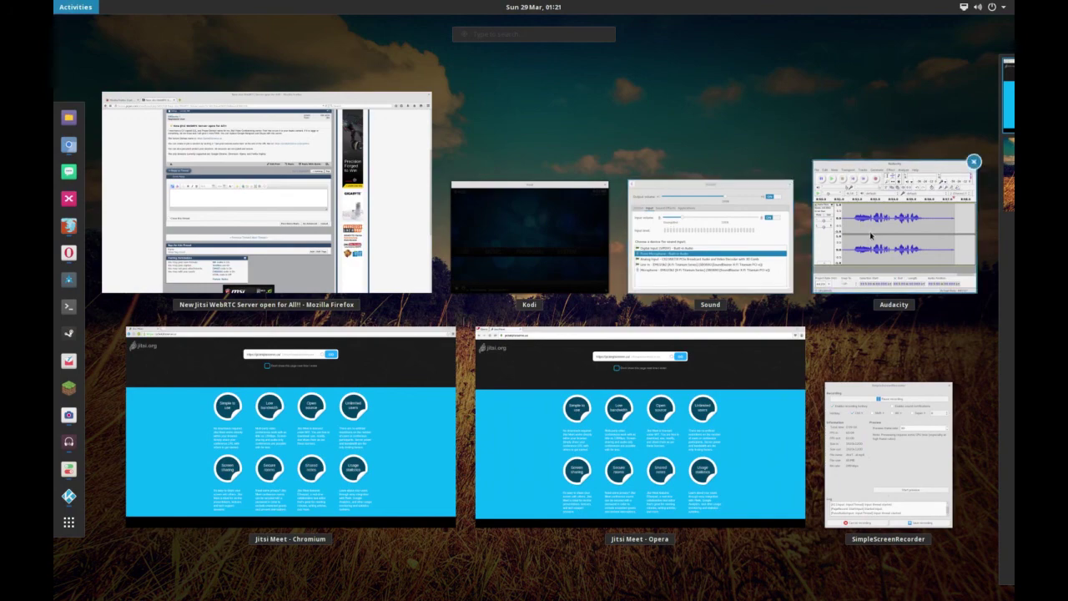
left_click(875, 407)
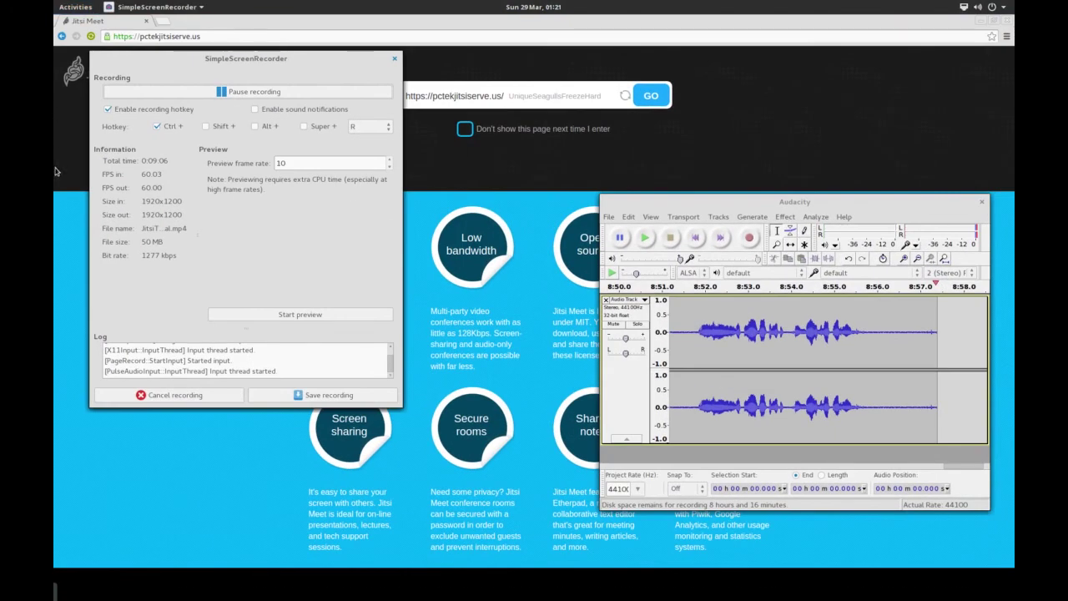